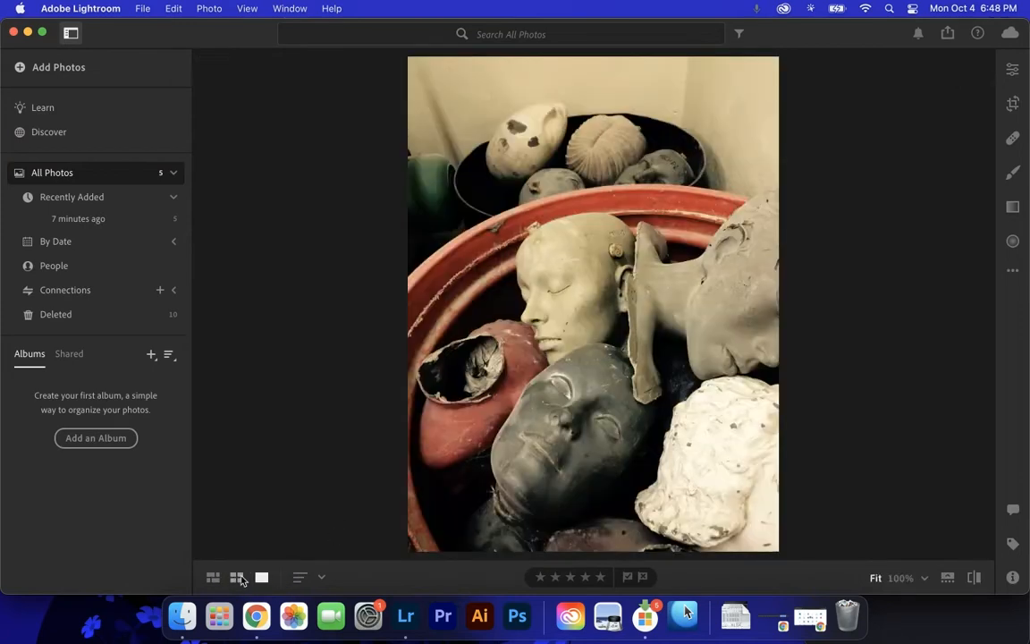
Step: Open the mask sculptures photo for editing, collapse its Color adjustments and expand the Light adjustments
click(237, 577)
double_click(312, 424)
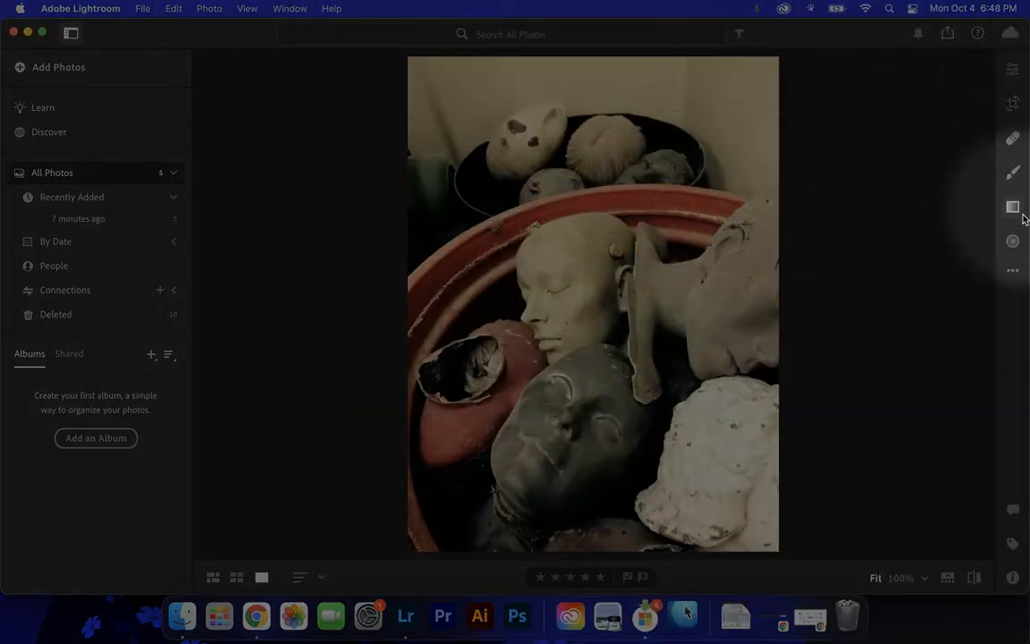
click(1013, 71)
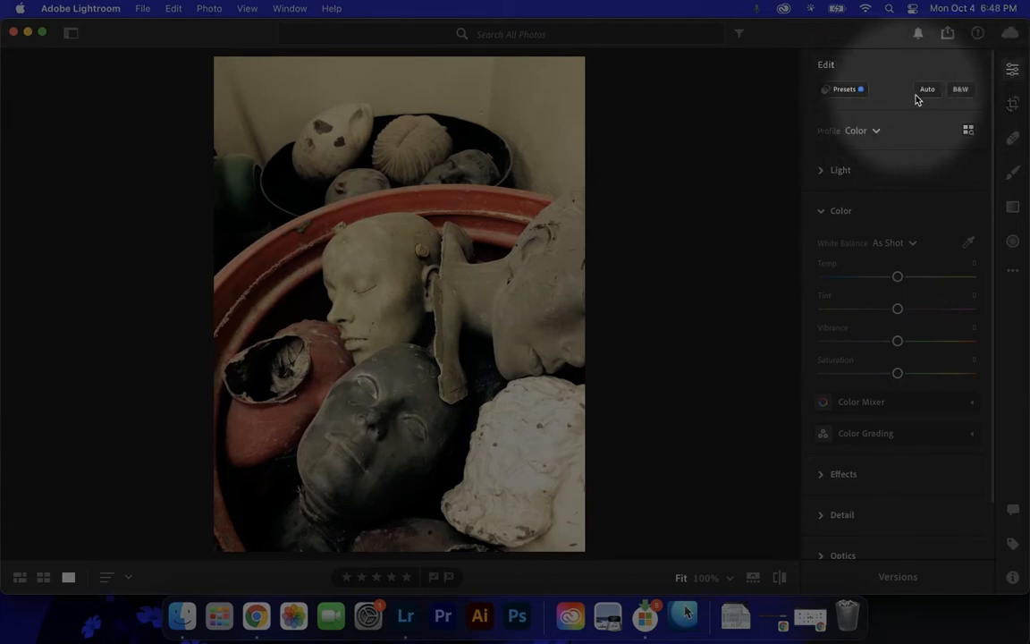
scroll(881, 145, down, 3)
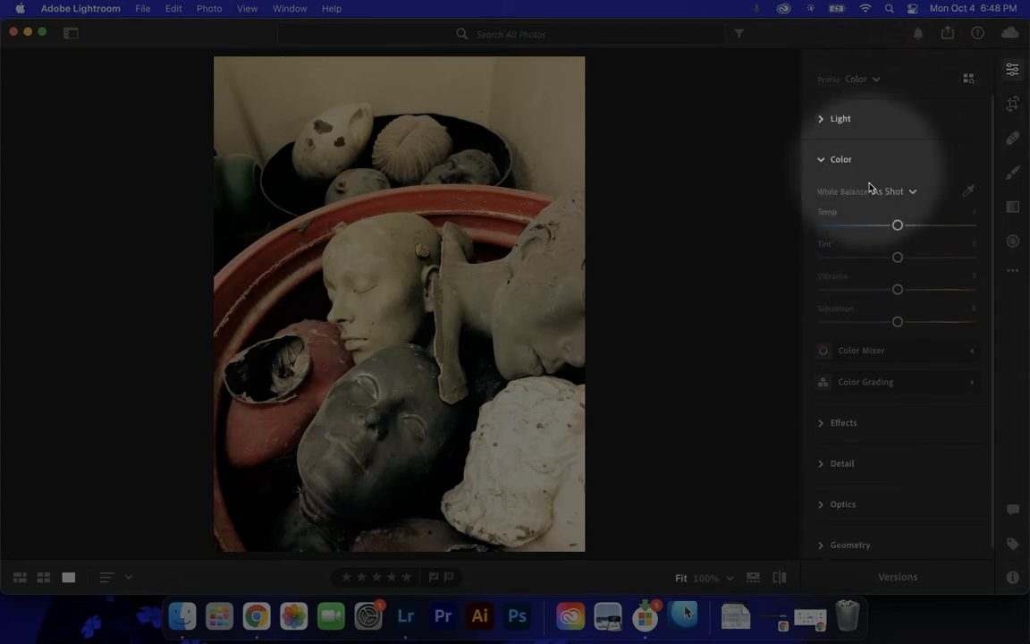
click(831, 162)
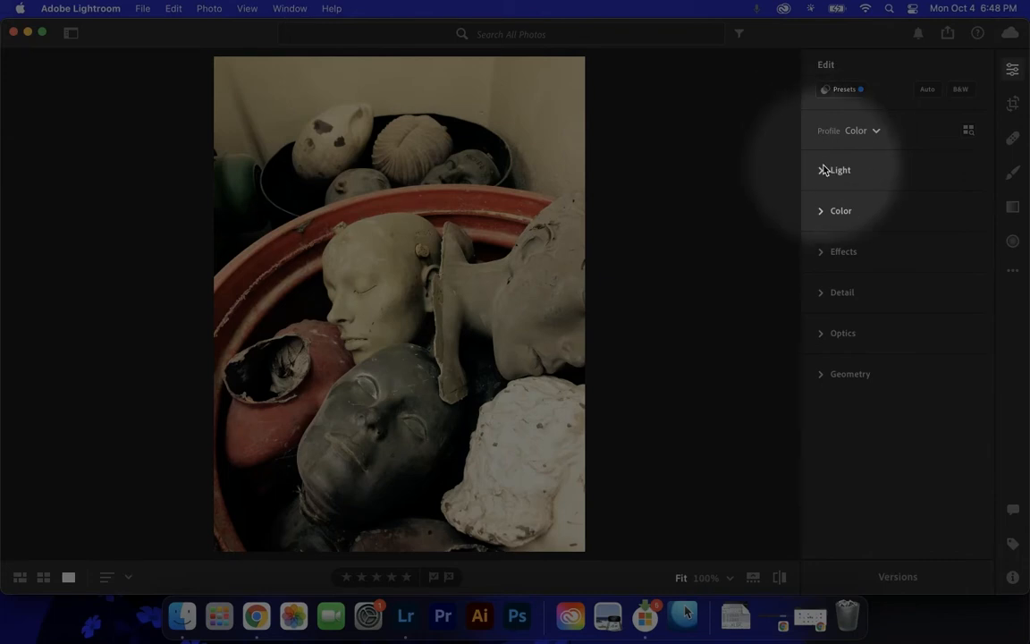
click(825, 170)
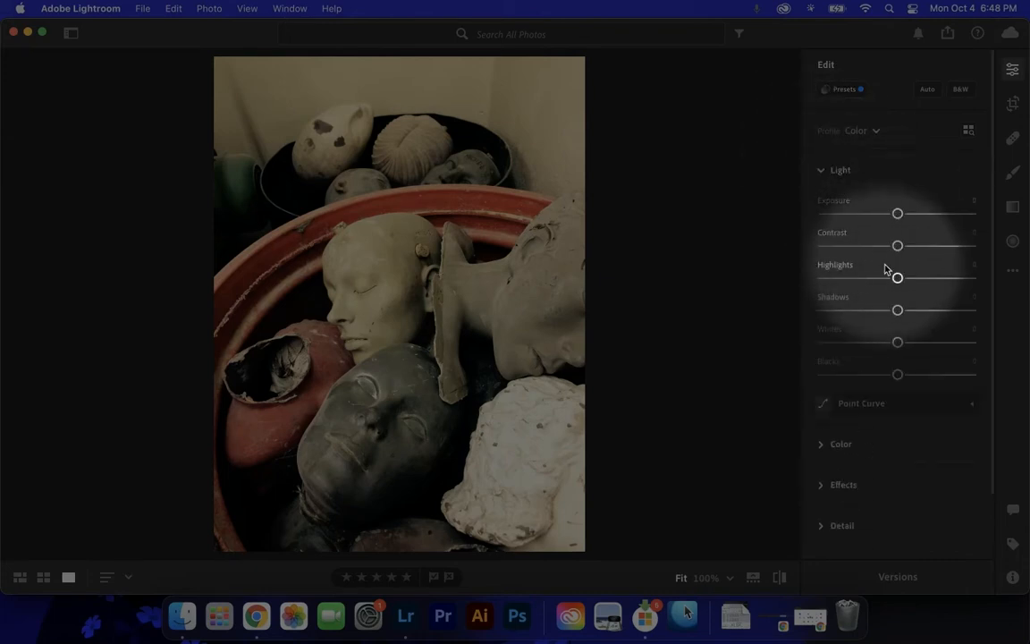
Step: Try the photo's Exposure at −3.00 and −1.51, reset it, and try +2.26
drag(898, 214, 854, 217)
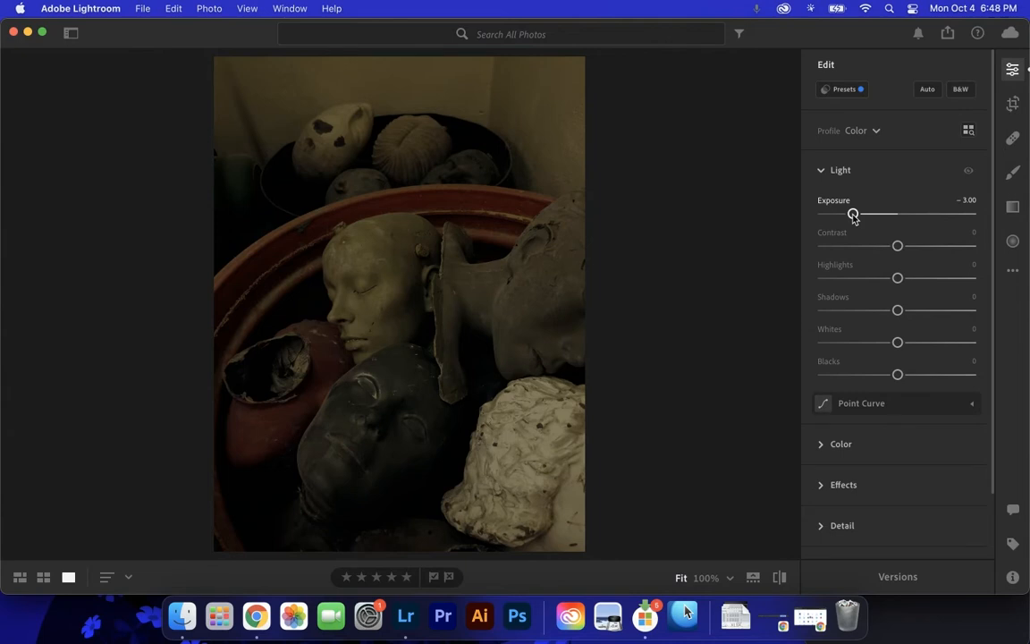
drag(854, 216, 877, 221)
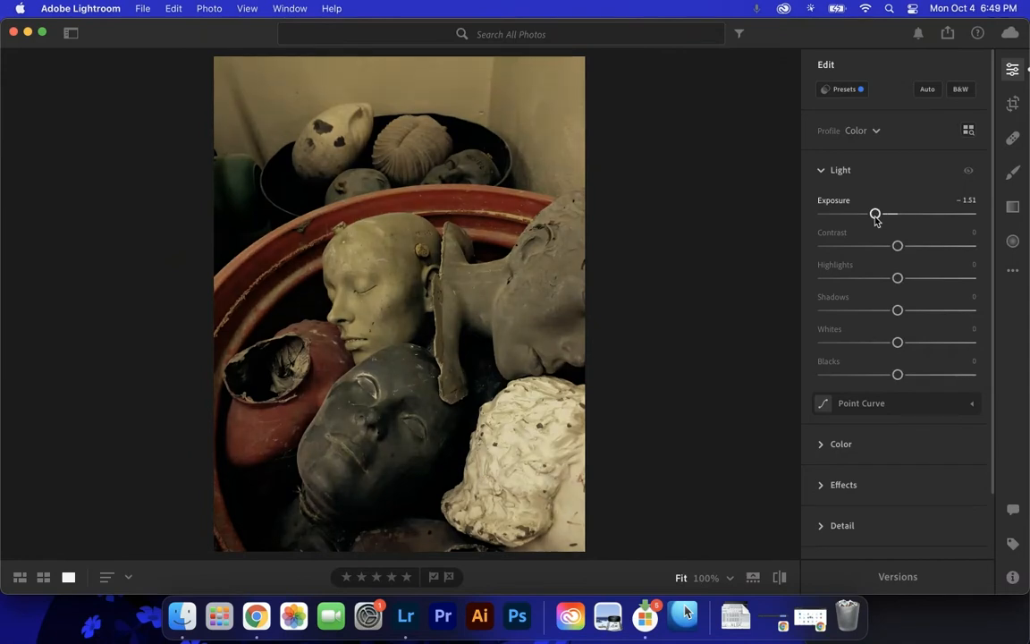
double_click(876, 216)
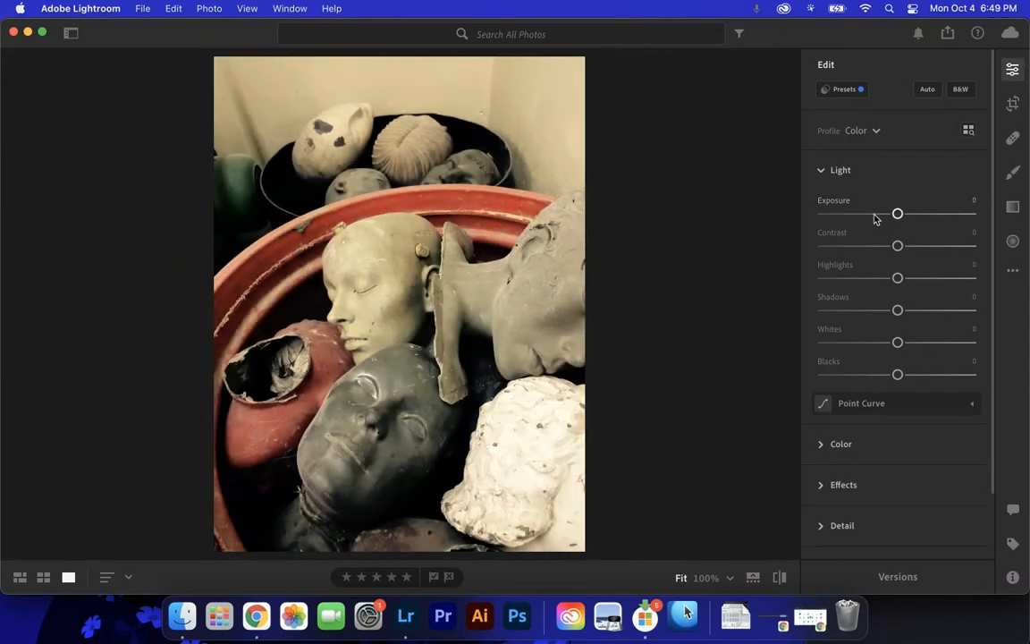
drag(895, 219, 931, 217)
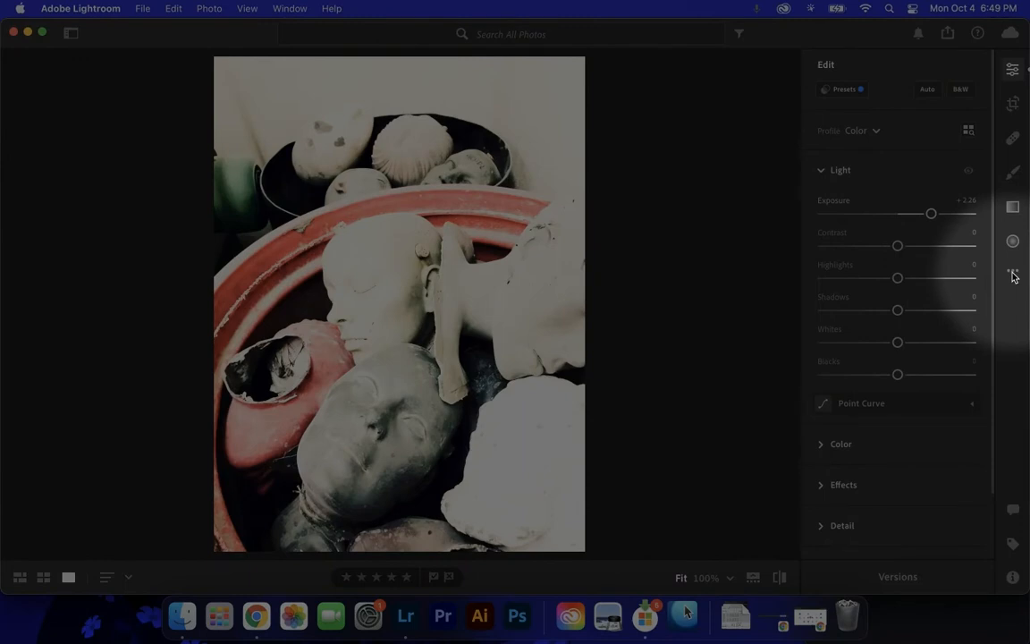
Step: Review the additional editing commands, such as copying edit settings, showing the original and resetting edits
click(1014, 276)
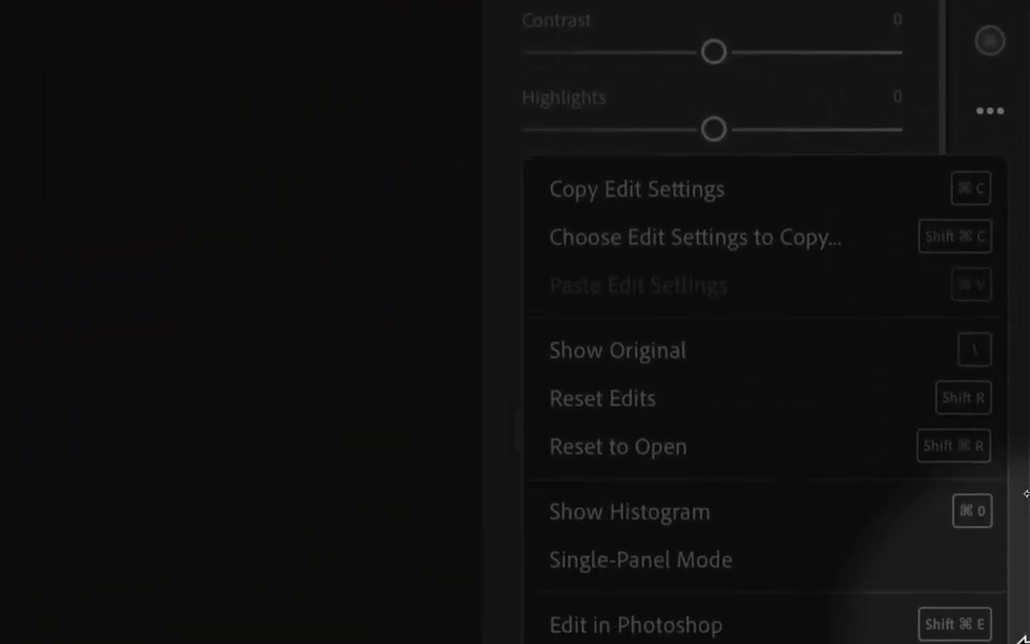
click(1023, 636)
click(991, 11)
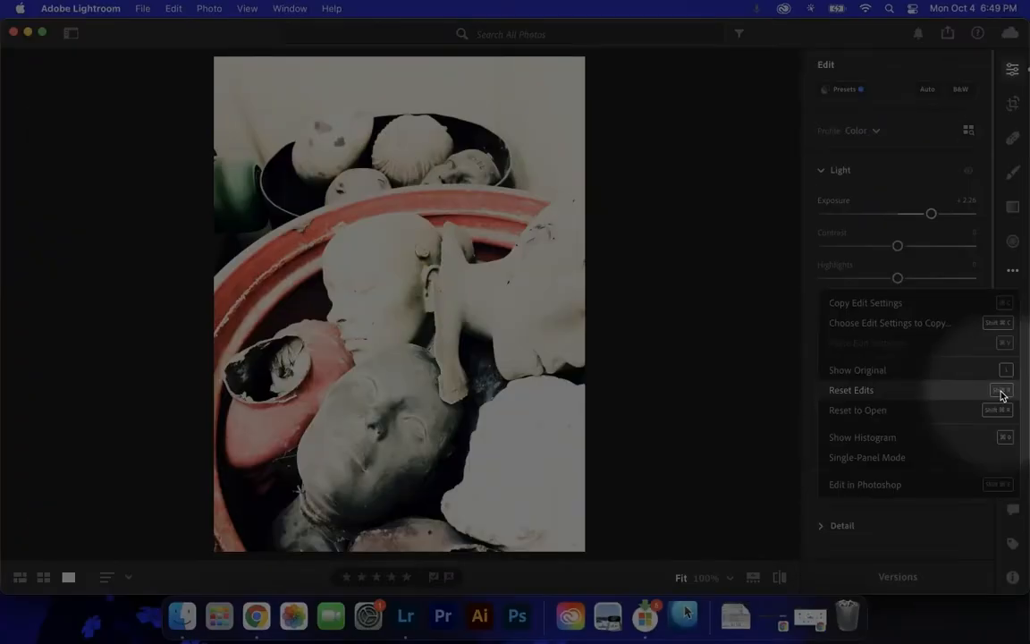
click(913, 248)
Step: Set Exposure to −0.02, Contrast to +23 and Shadows to −17, and expand the point curve
drag(931, 214, 915, 253)
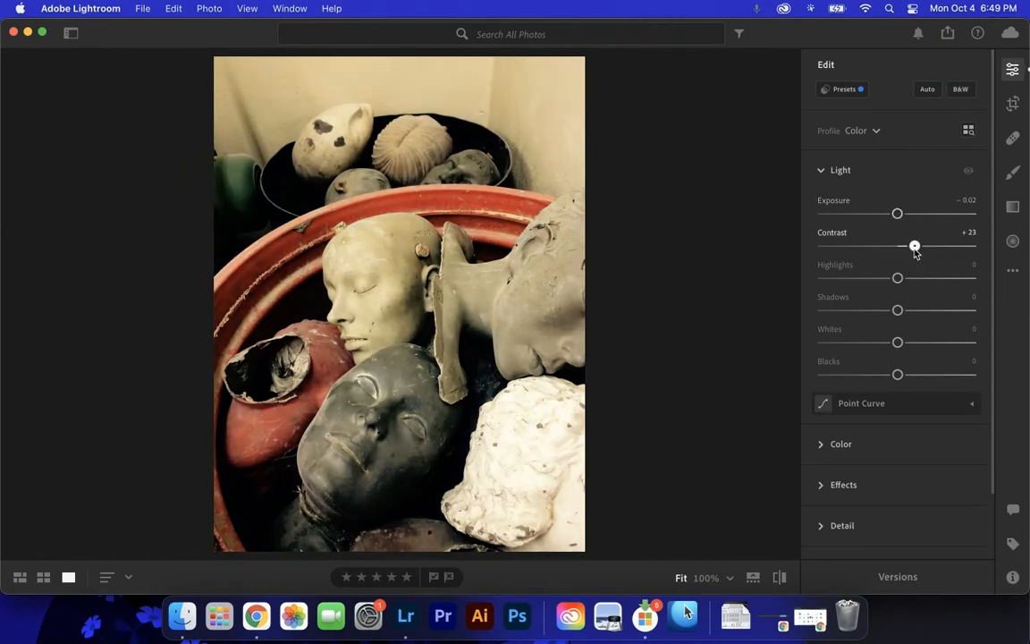
mouse_move(899, 310)
mouse_down()
mouse_move(919, 315)
mouse_move(885, 318)
mouse_up()
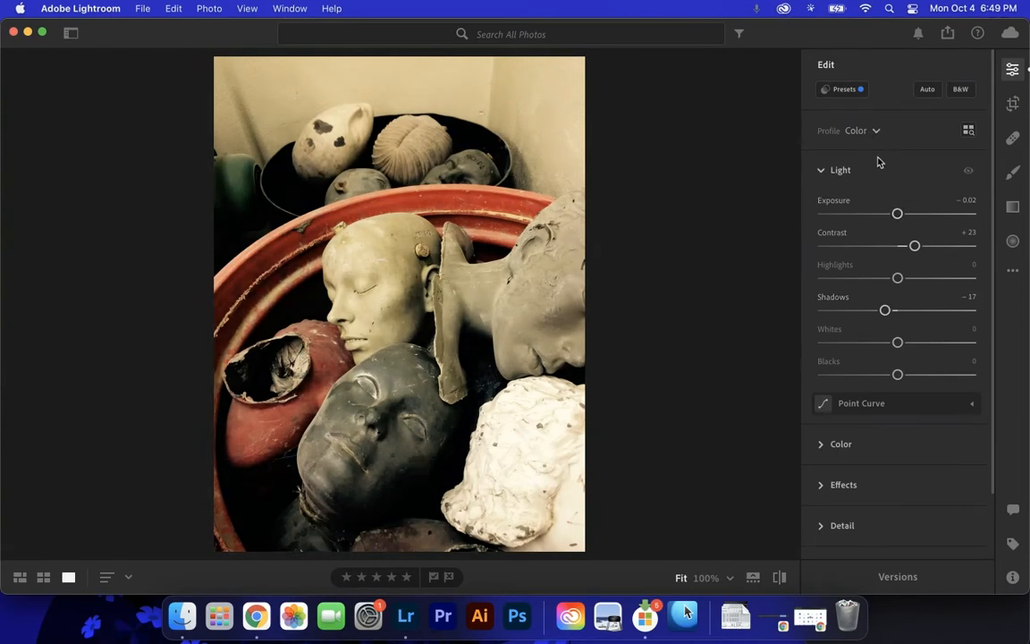
scroll(858, 340, down, 4)
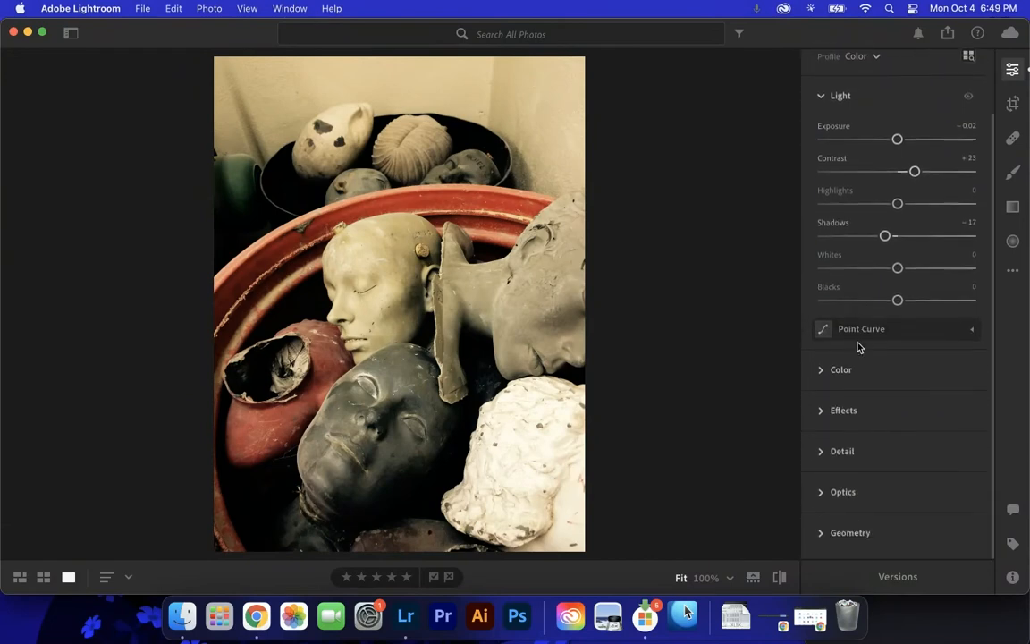
click(863, 330)
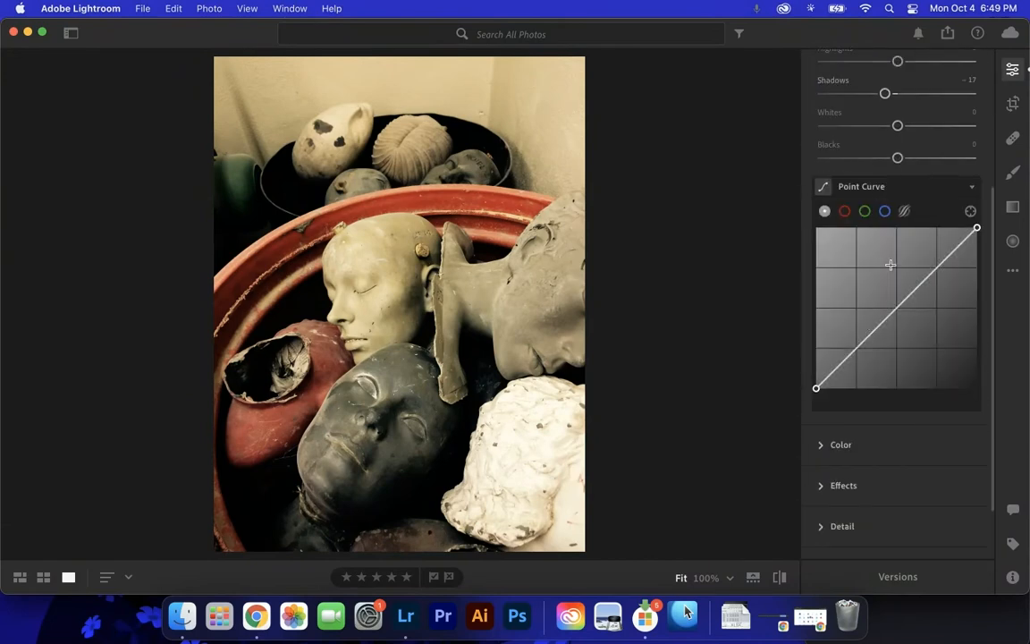
Step: Try brightening the photo with two added points on the combined tone curve, and remove both points
drag(906, 301, 914, 280)
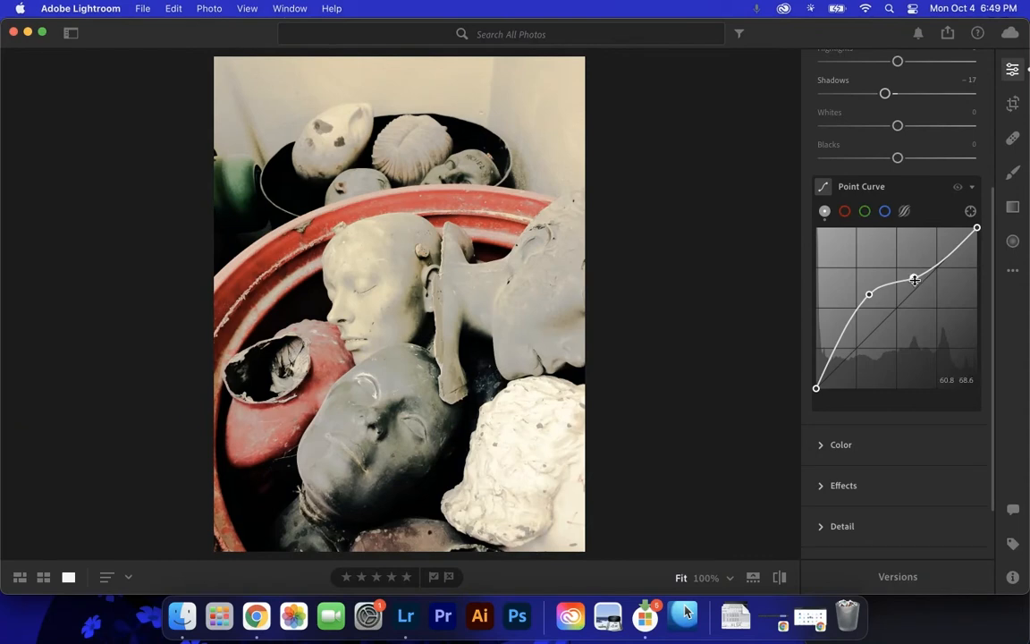
drag(914, 280, 915, 283)
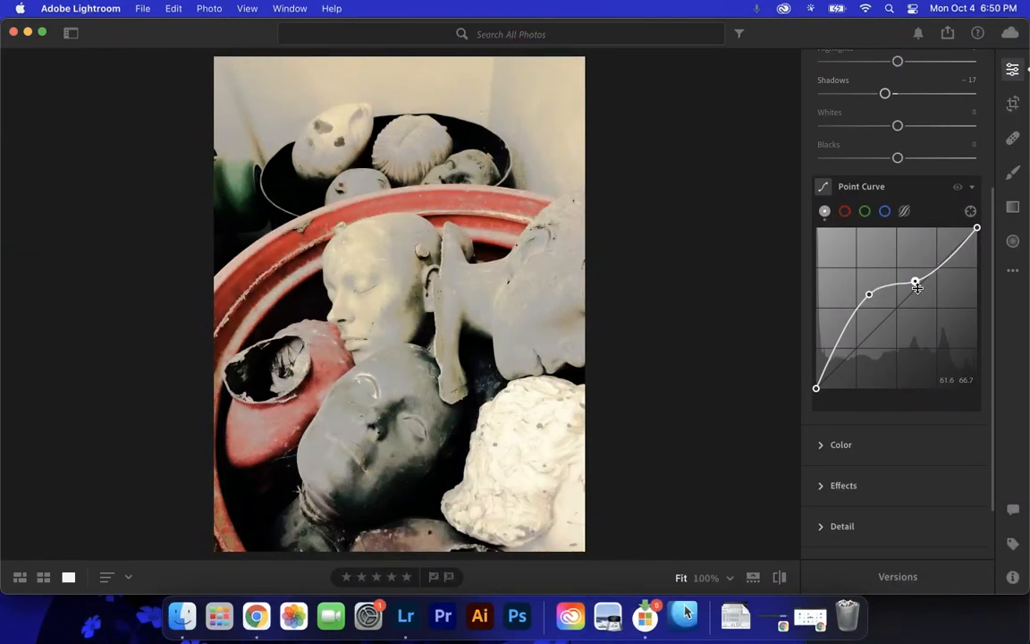
double_click(914, 280)
drag(872, 296, 875, 298)
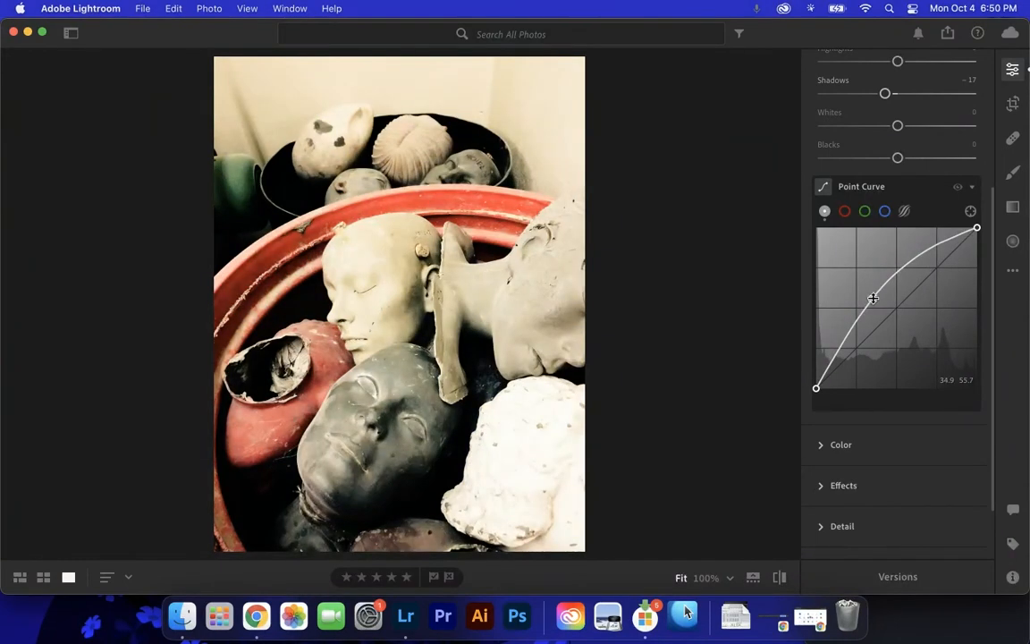
double_click(873, 298)
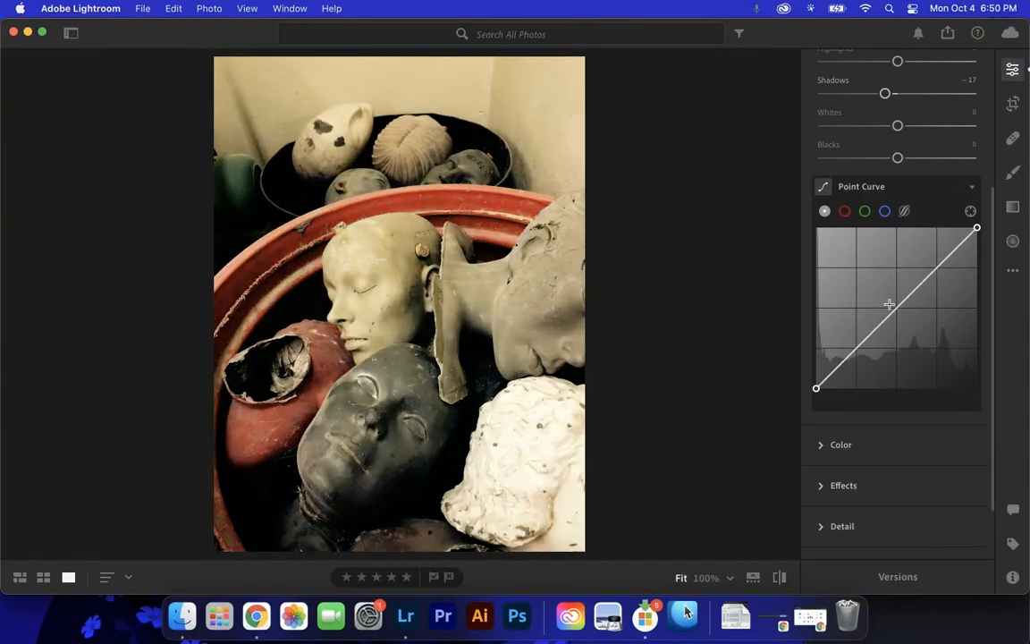
Step: Lower the midtones of the red curve to about 61.2, 49.0, and pull the green curve's midtones down
click(846, 213)
drag(899, 305, 914, 308)
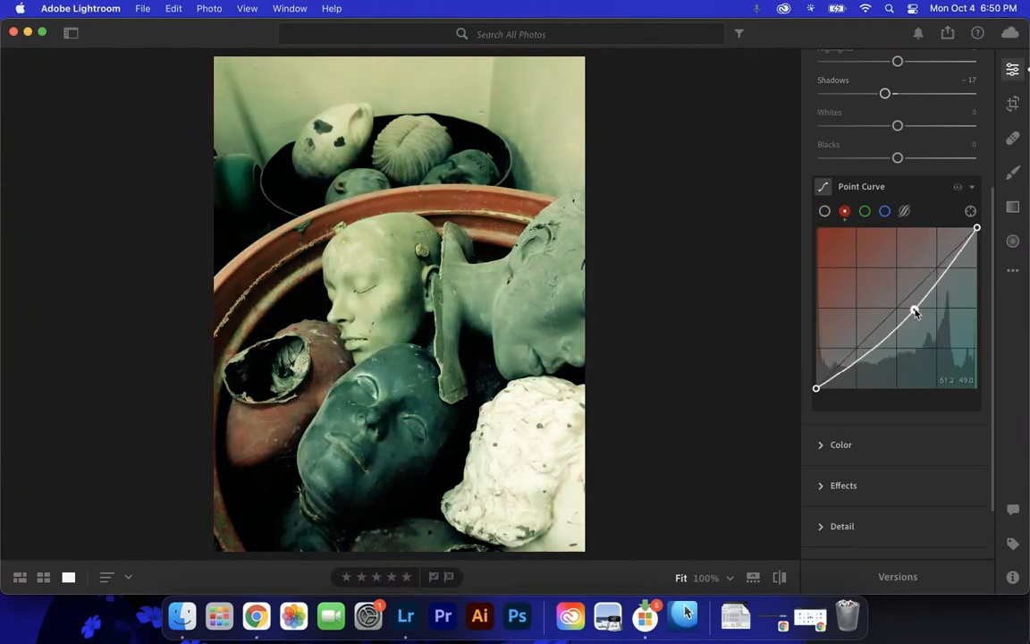
click(886, 212)
click(864, 213)
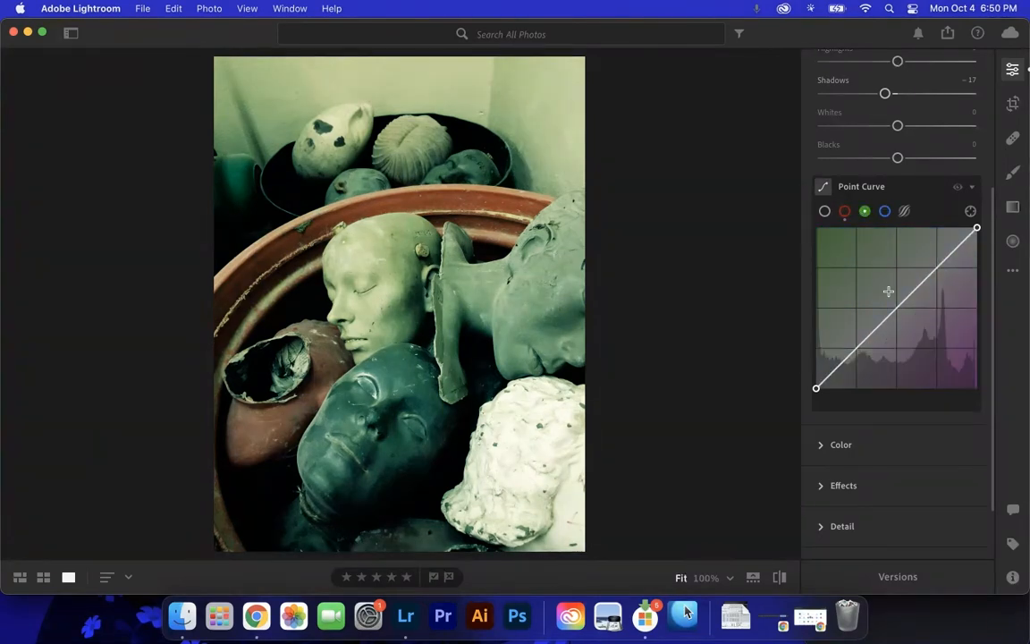
drag(899, 312, 911, 322)
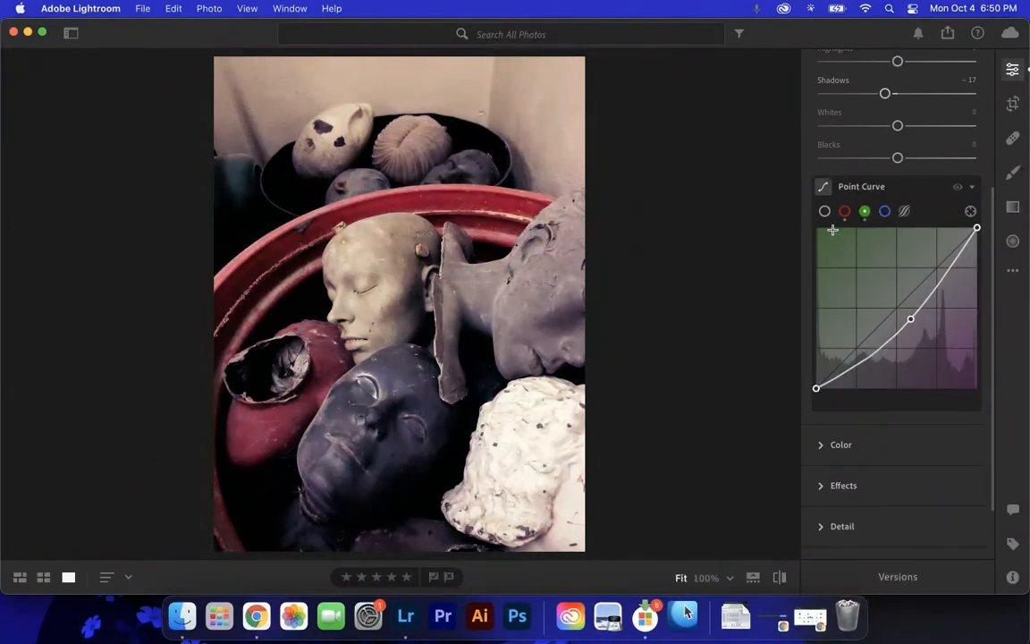
Step: Set Exposure to +0.44 and Contrast to +13, and collapse the point curve
scroll(892, 136, up, 5)
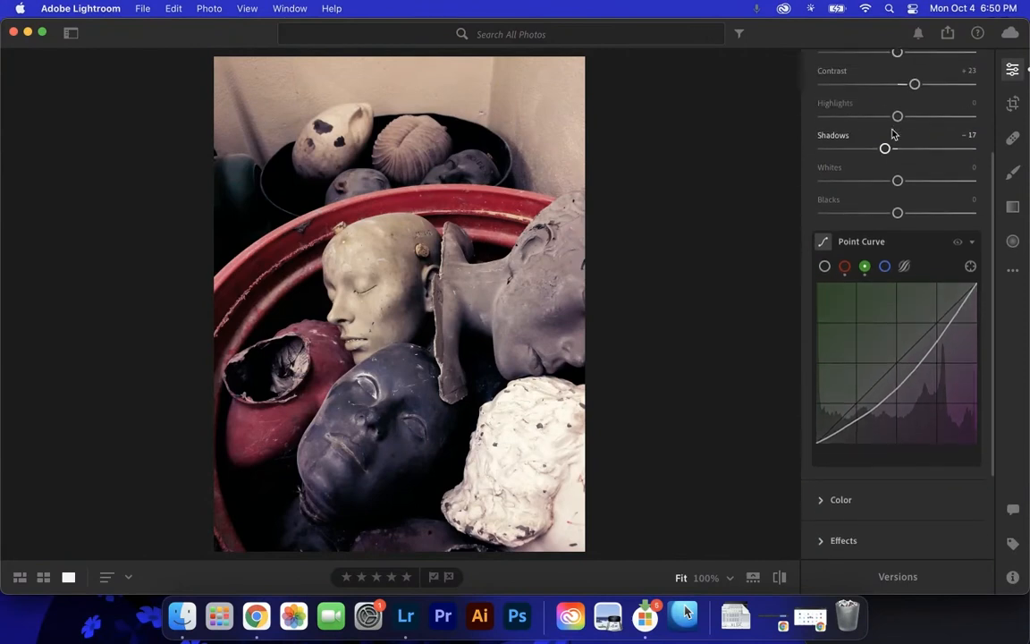
scroll(895, 143, up, 2)
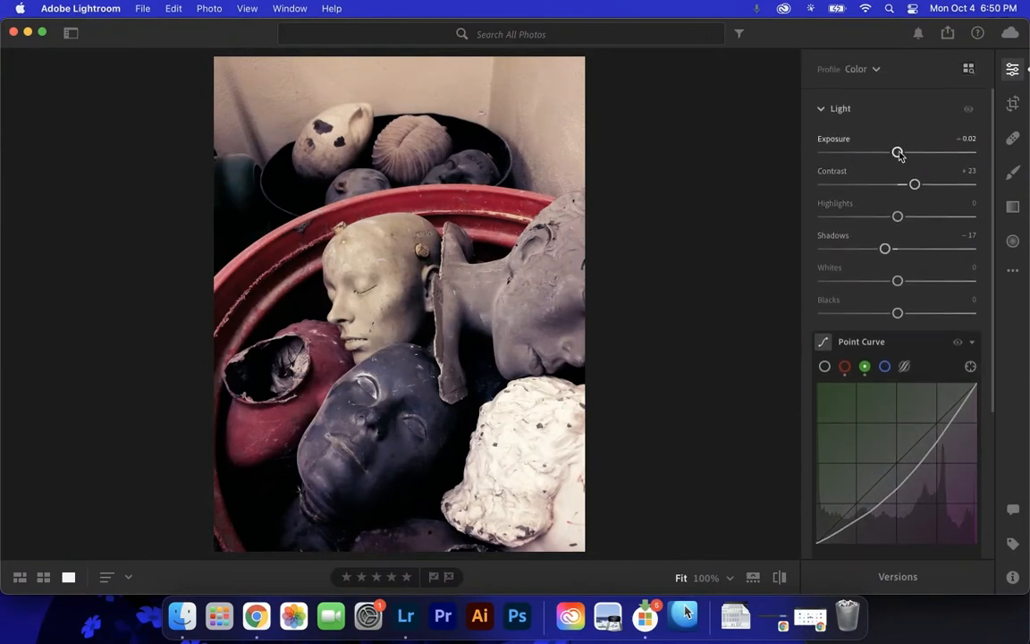
drag(899, 153, 908, 185)
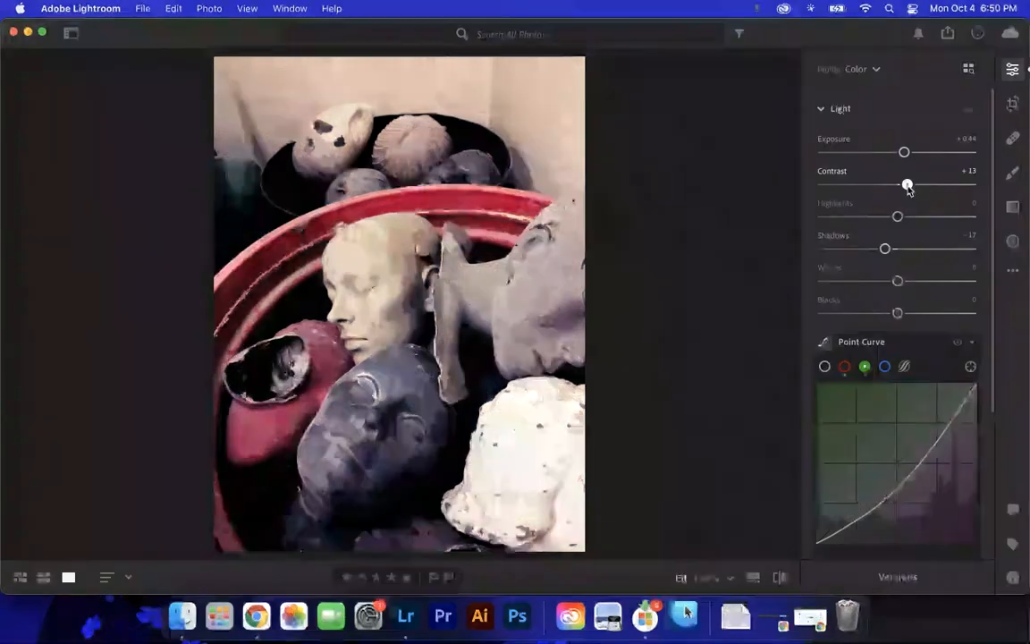
scroll(909, 189, up, 1)
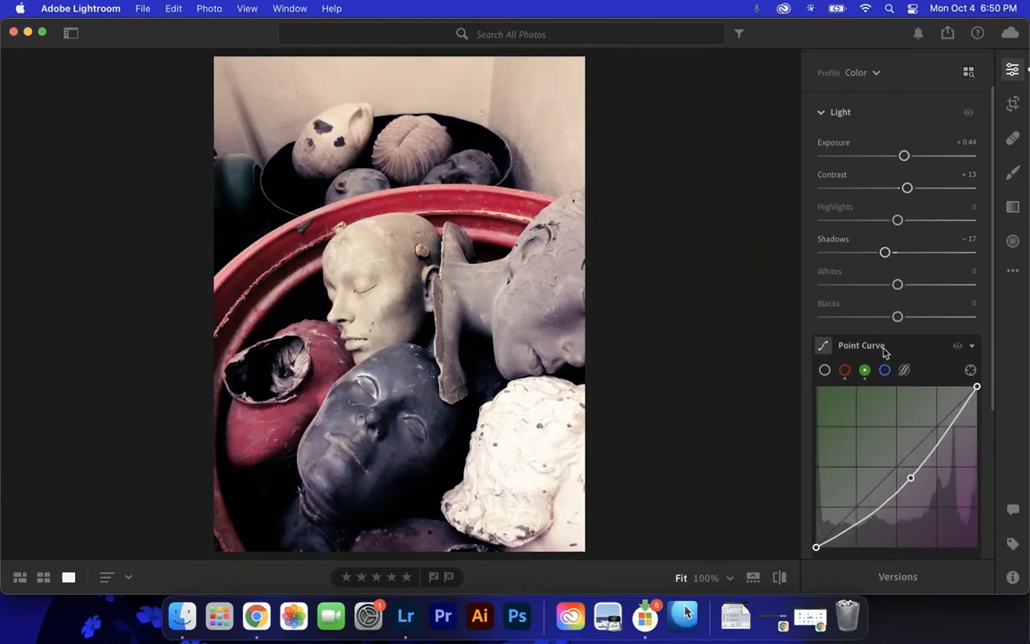
scroll(891, 354, down, 5)
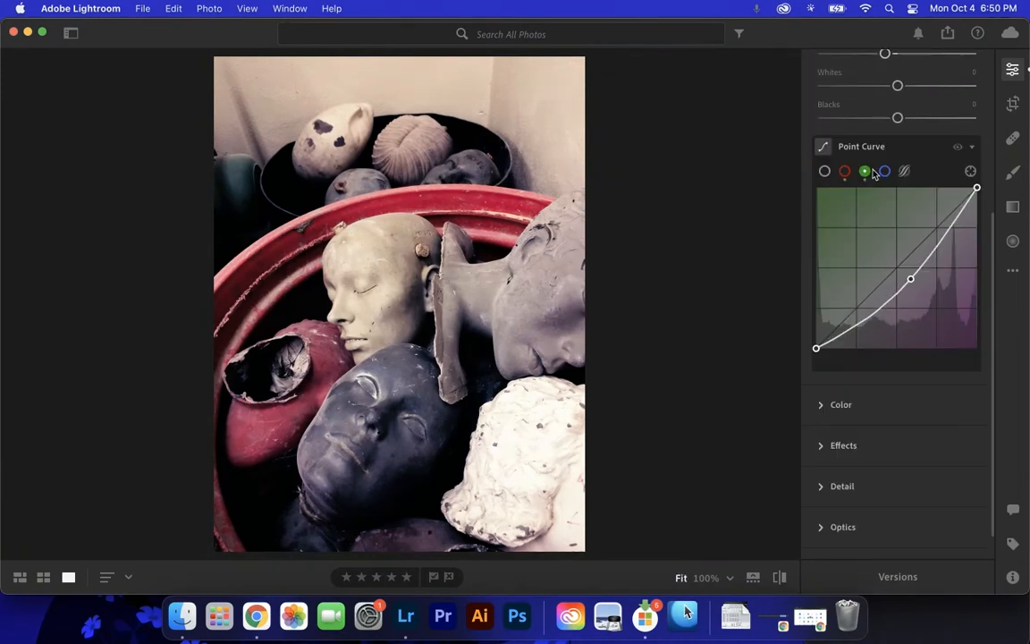
click(879, 151)
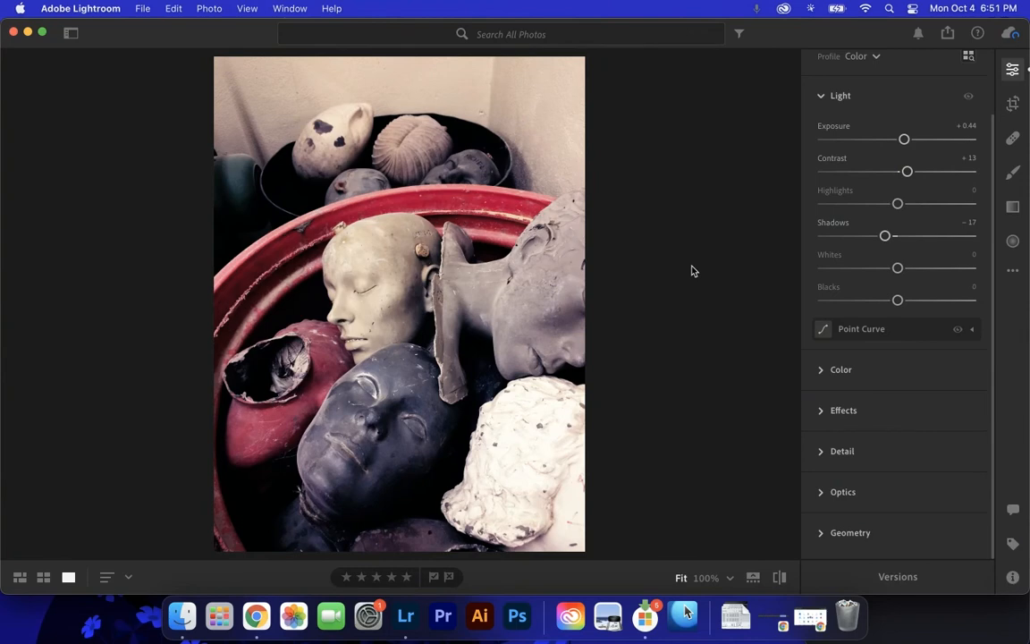
Step: Compare the edited mask sculptures photo with its original several times
key(backslash)
key(backslash)
key(backslash)
key(backslash)
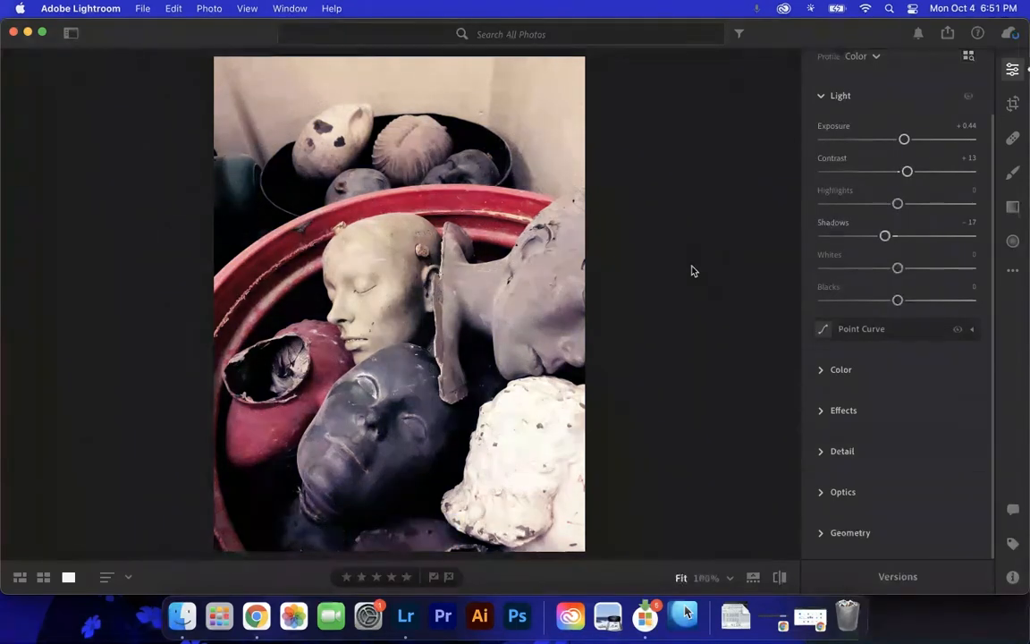
key(backslash)
key(backslash)
Step: Open the portrait of the long-haired man from the photo grid for editing and expand its point curve
click(43, 577)
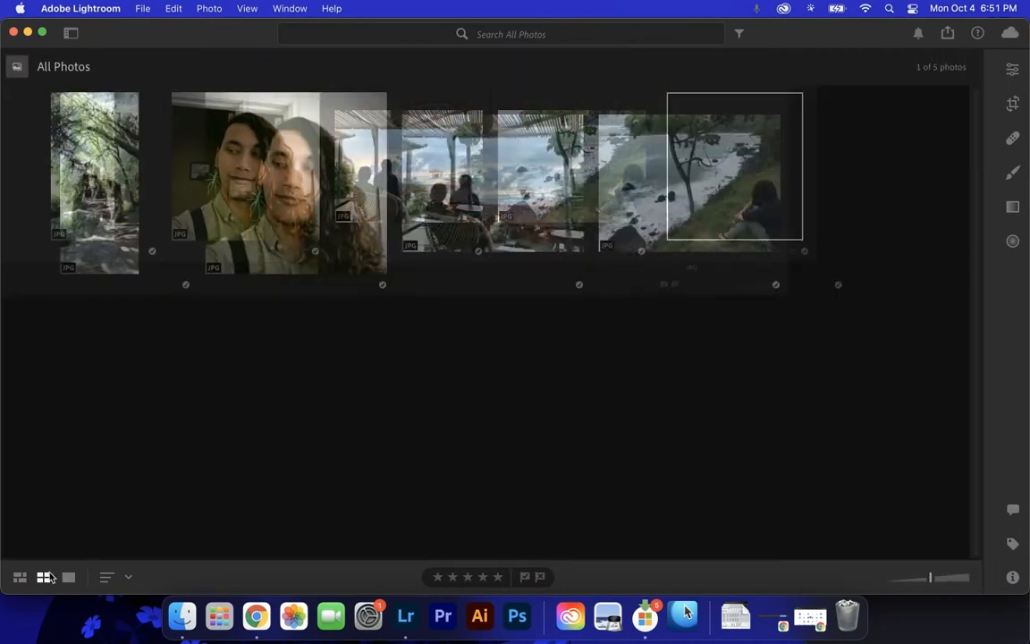
click(275, 197)
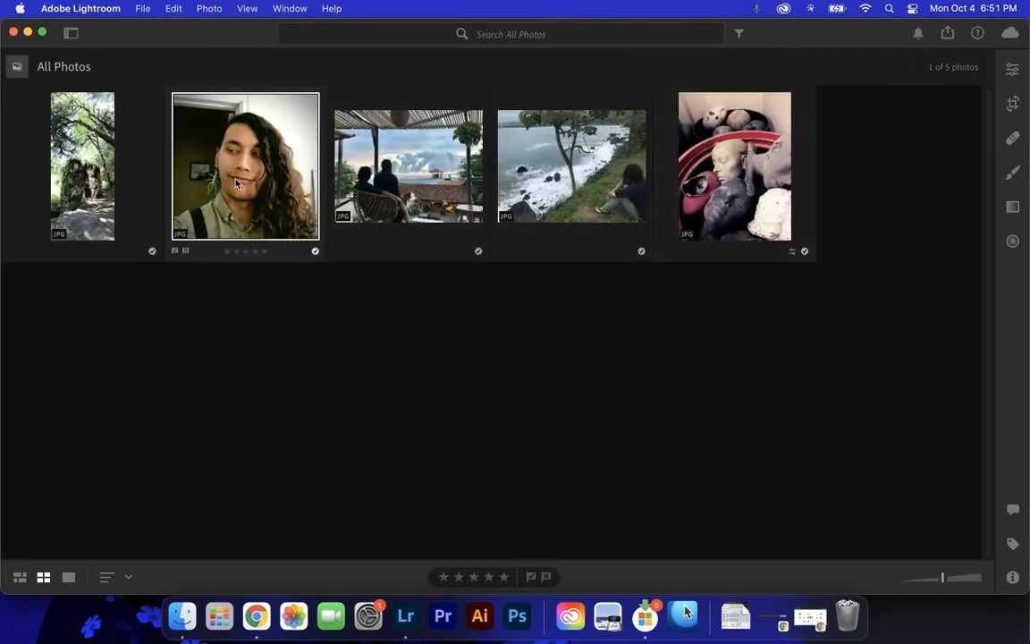
double_click(237, 183)
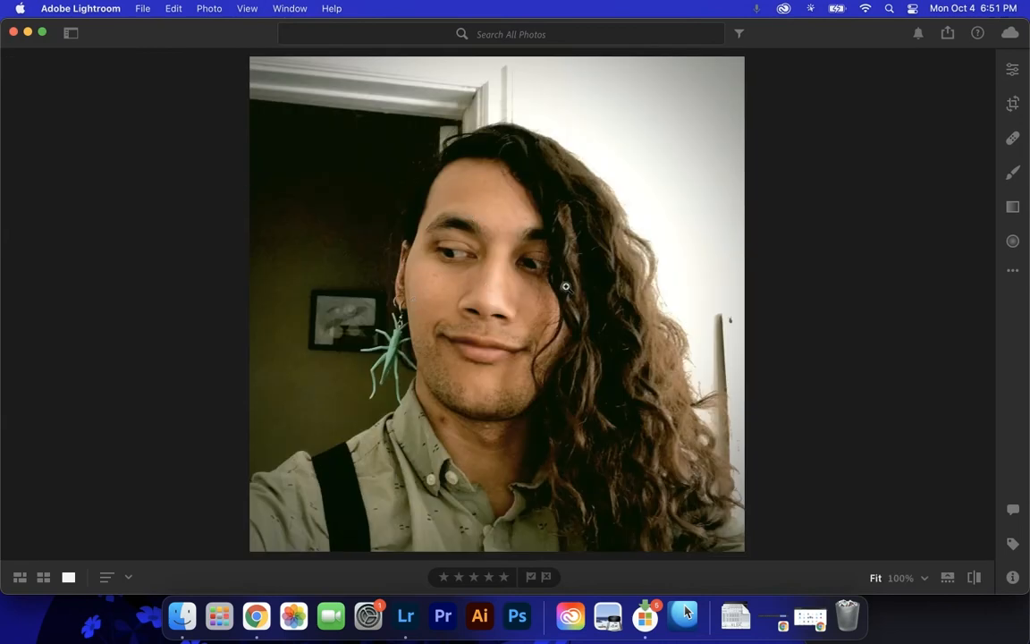
click(1023, 176)
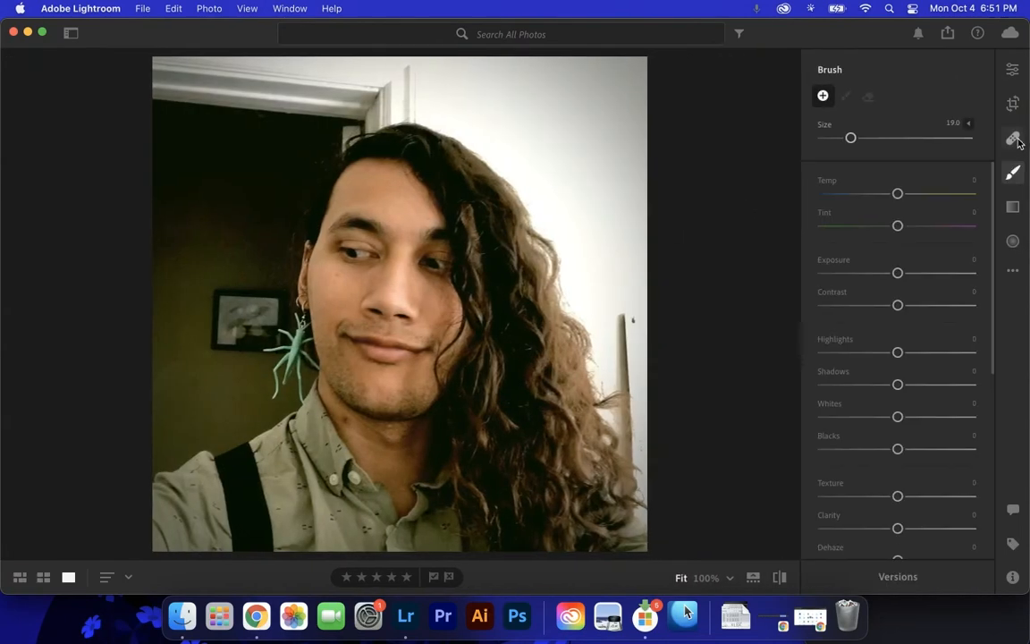
click(1017, 75)
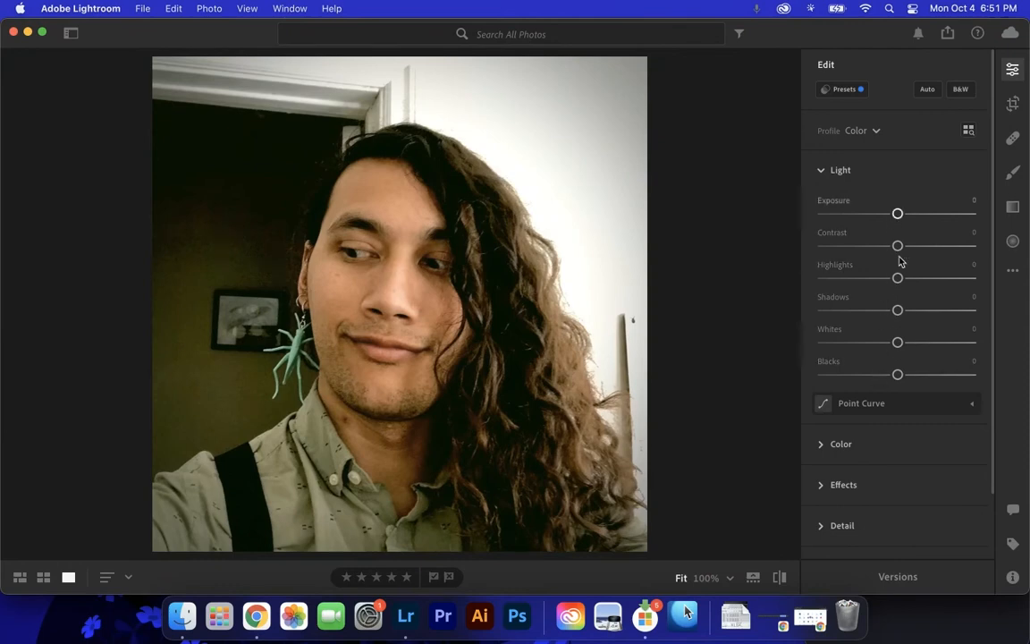
click(886, 404)
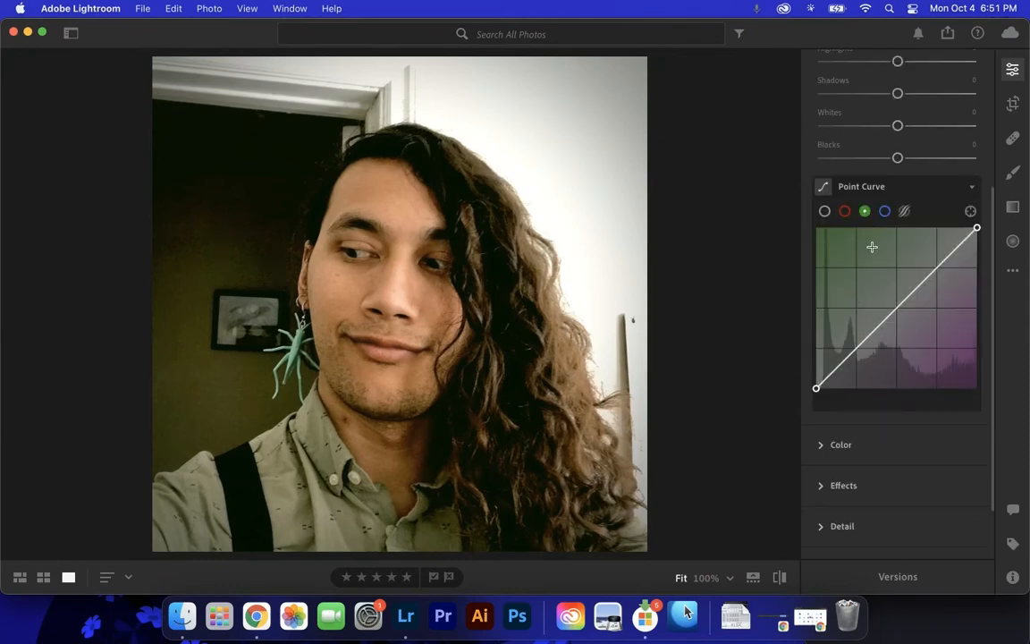
Step: Reset the trial change to the green curve's midtones, and set Vibrance to +20 and Saturation to +14
mouse_move(894, 310)
mouse_down()
mouse_move(894, 299)
mouse_move(899, 310)
mouse_up()
double_click(900, 309)
click(843, 452)
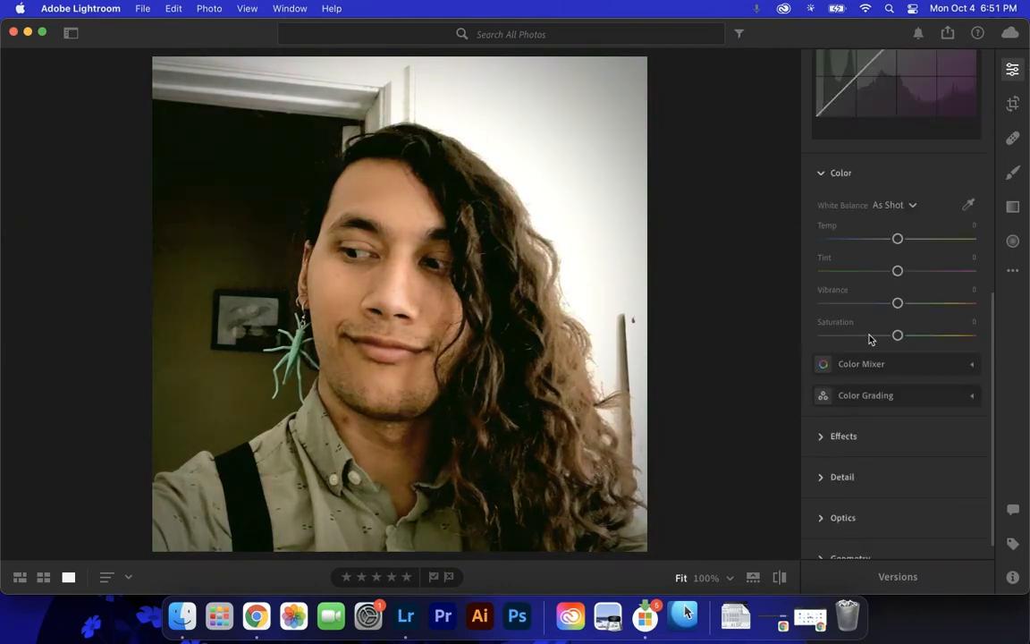
drag(898, 303, 909, 336)
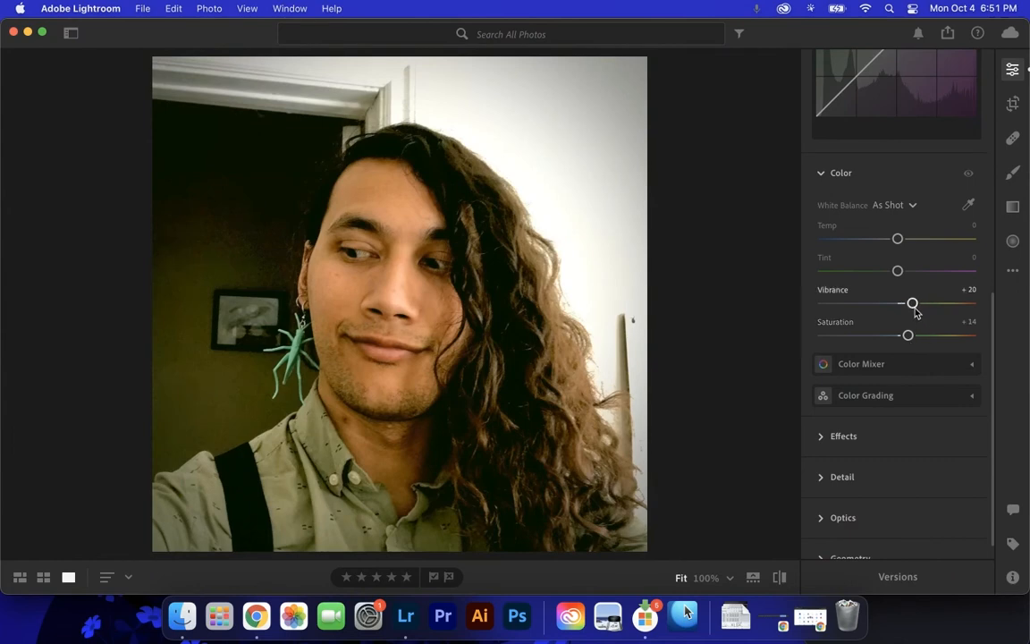
Step: In the Color Mixer, shift the greens toward teal with more saturation, and set orange Hue and Saturation to -13
click(899, 365)
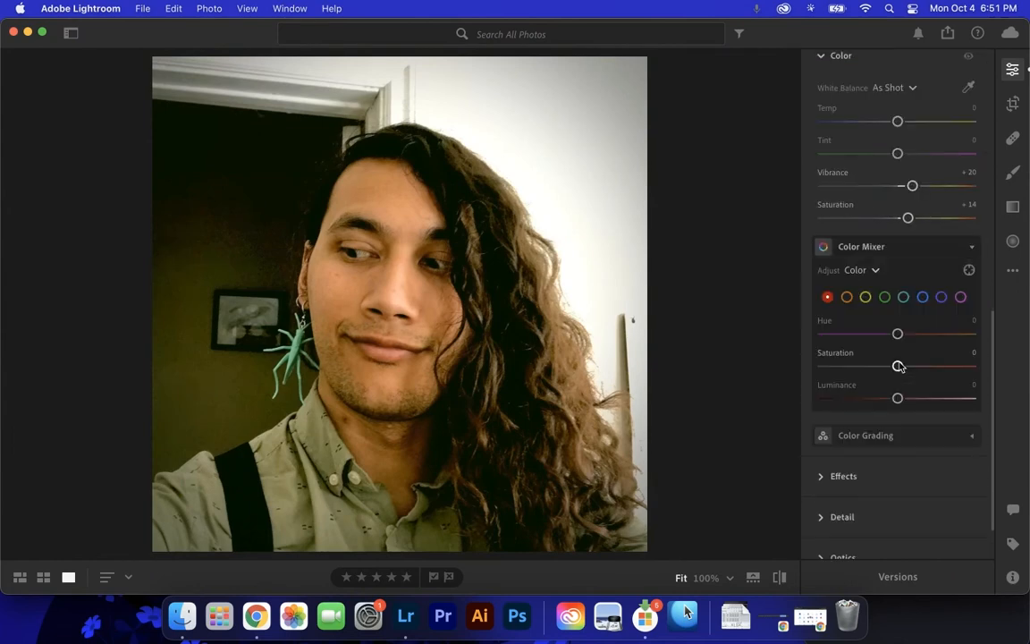
click(886, 300)
drag(899, 337, 875, 340)
drag(957, 340, 964, 337)
drag(899, 365, 924, 367)
click(847, 300)
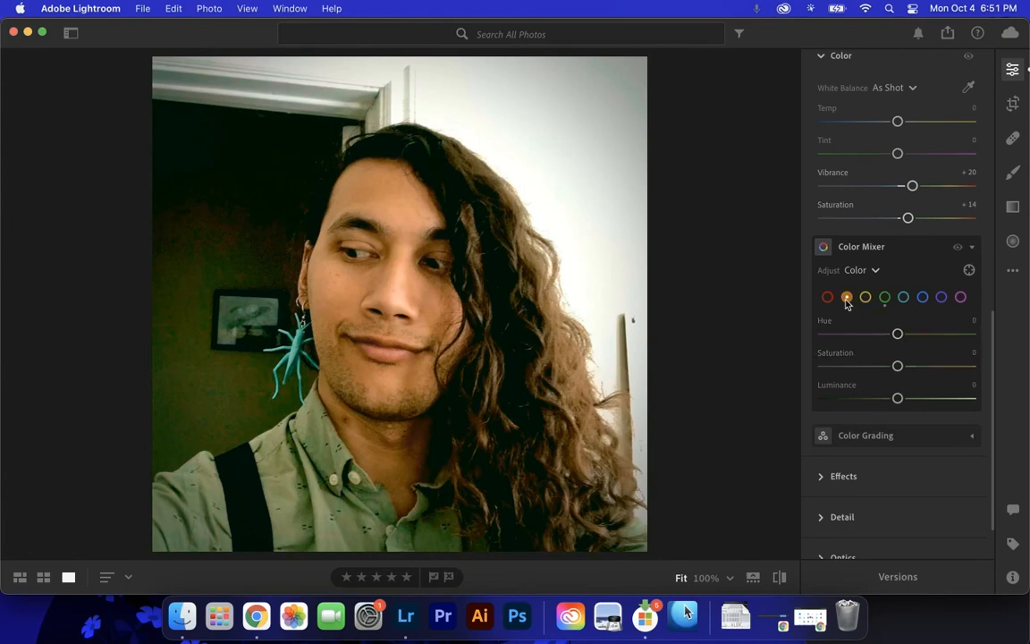
drag(898, 336, 888, 366)
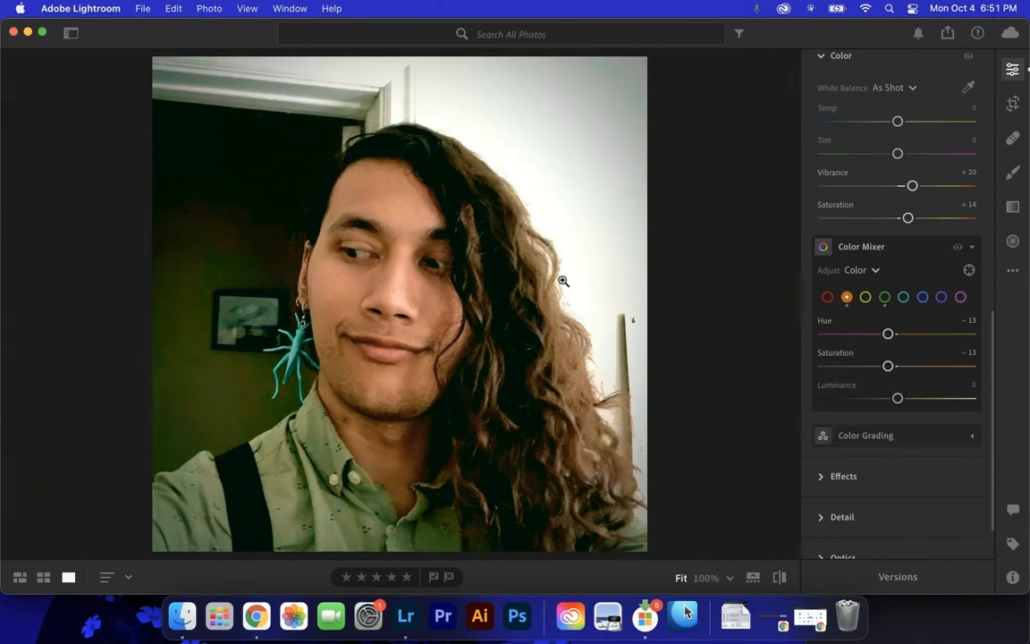
Step: Open the mask sculptures photo from the photo grid and compare its edited version with the original
click(47, 577)
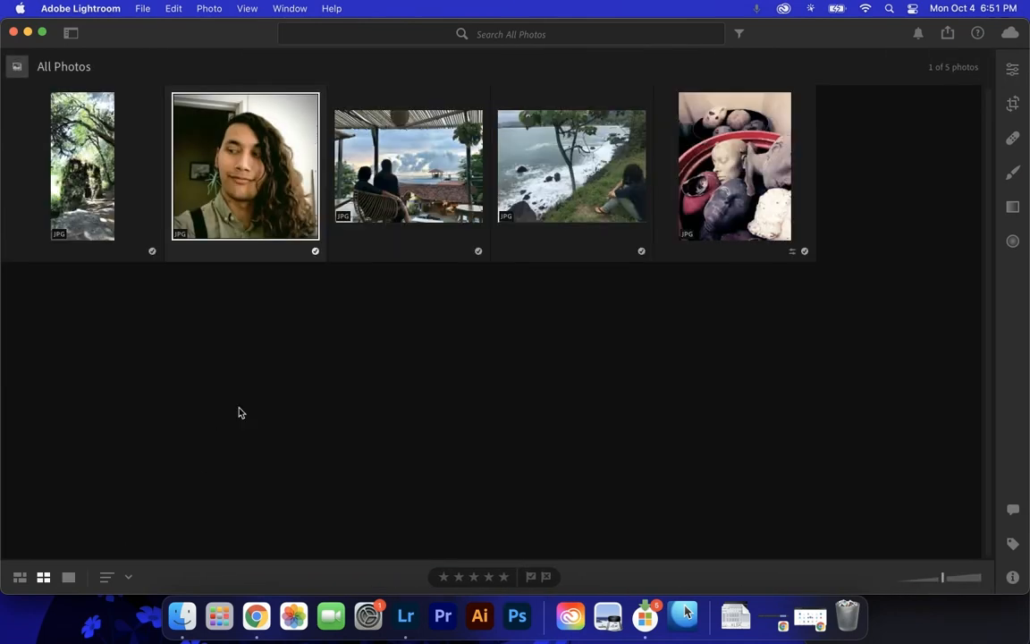
double_click(749, 191)
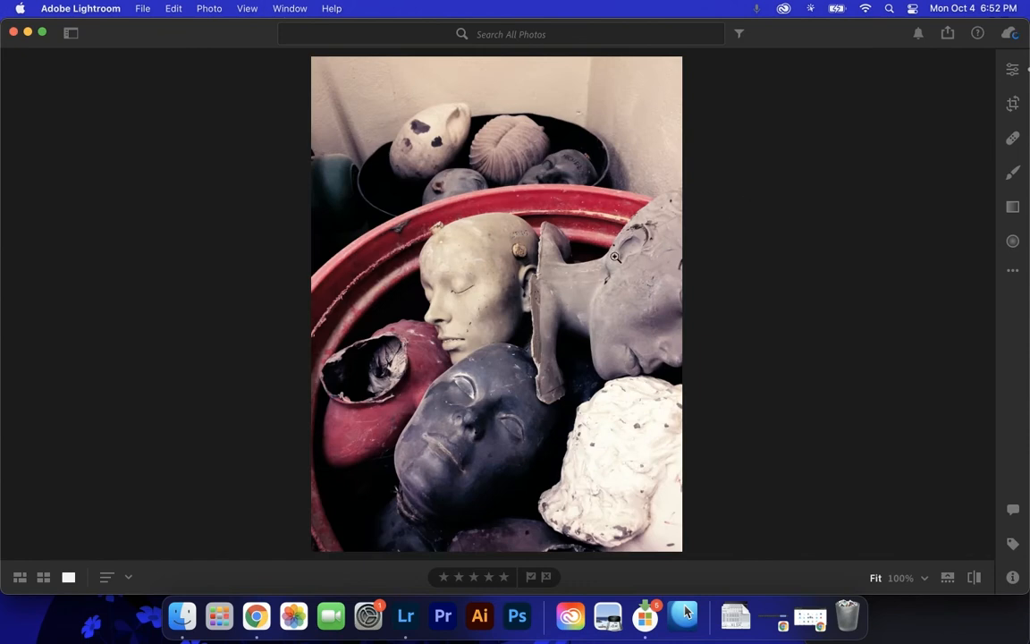
key(backslash)
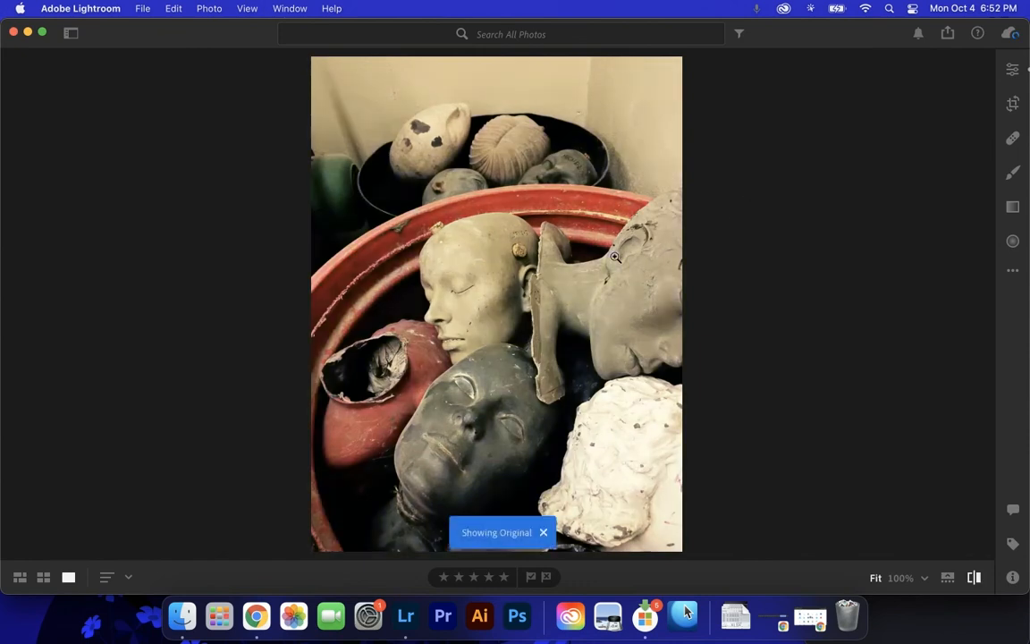
key(backslash)
key(backslash)
key(backslash)
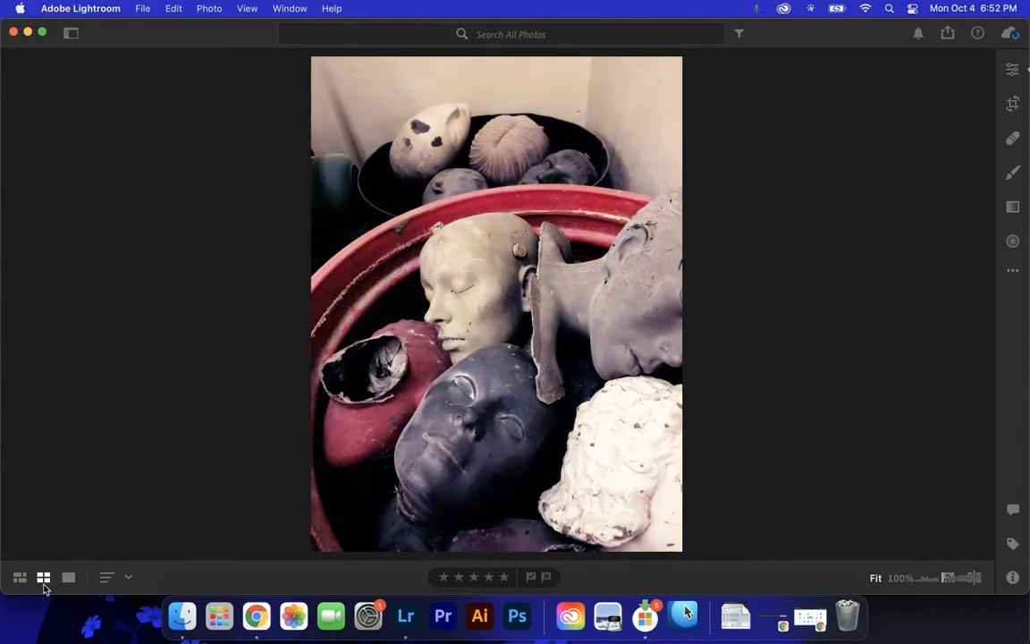
Step: Reopen the portrait of the long-haired man and compare its edited version with the original several times
click(43, 577)
double_click(243, 191)
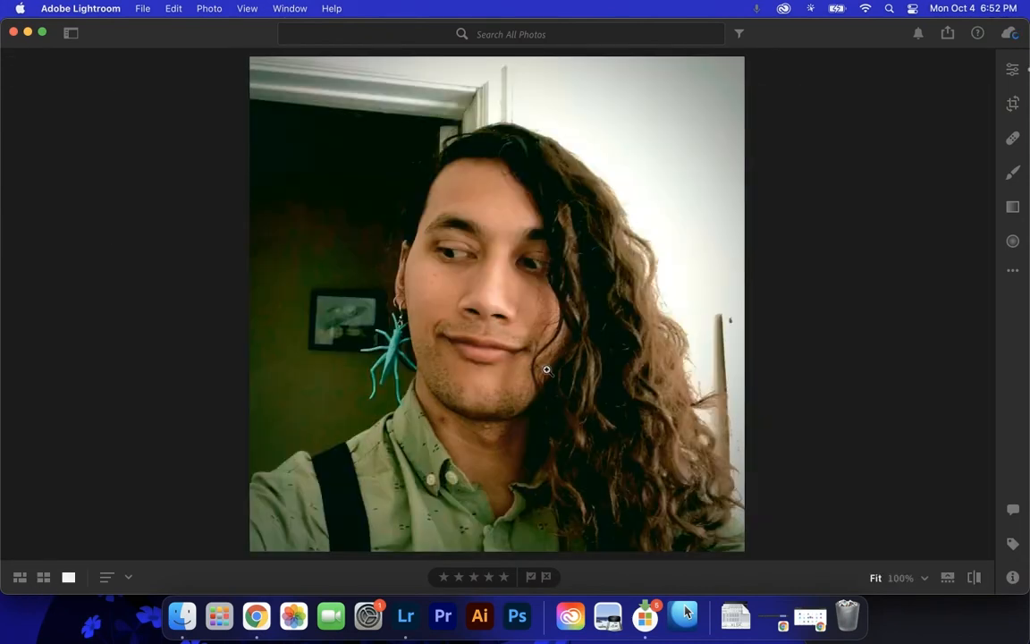
key(backslash)
key(backslash)
key(backslash)
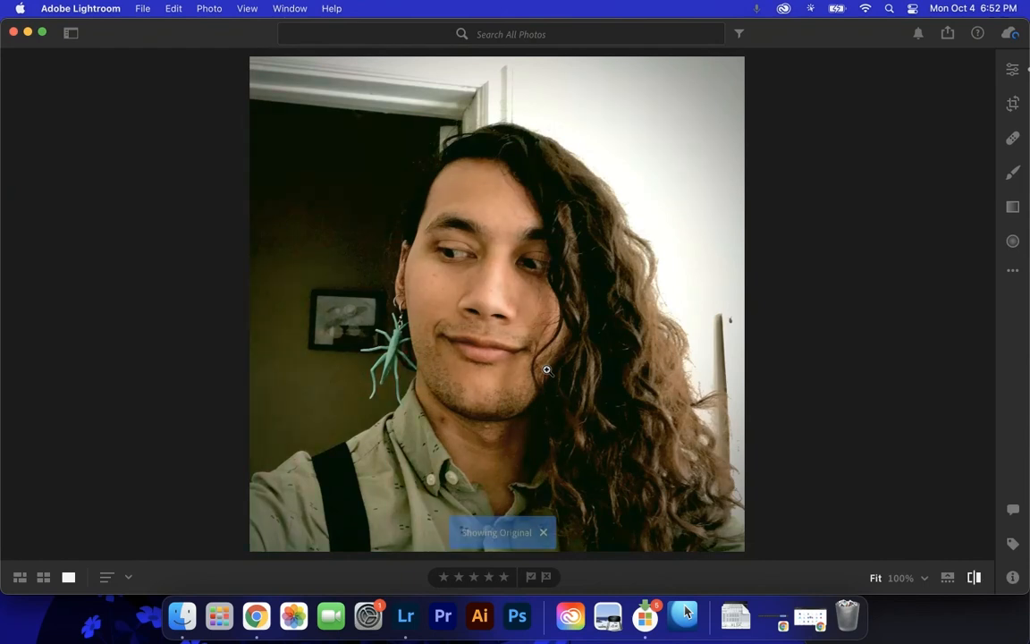
key(backslash)
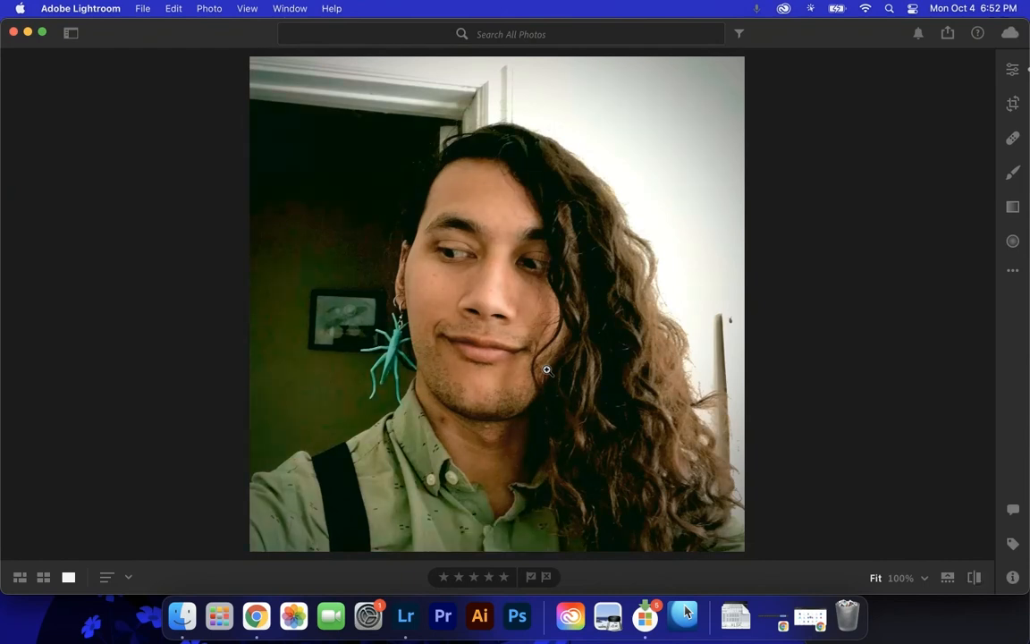
key(backslash)
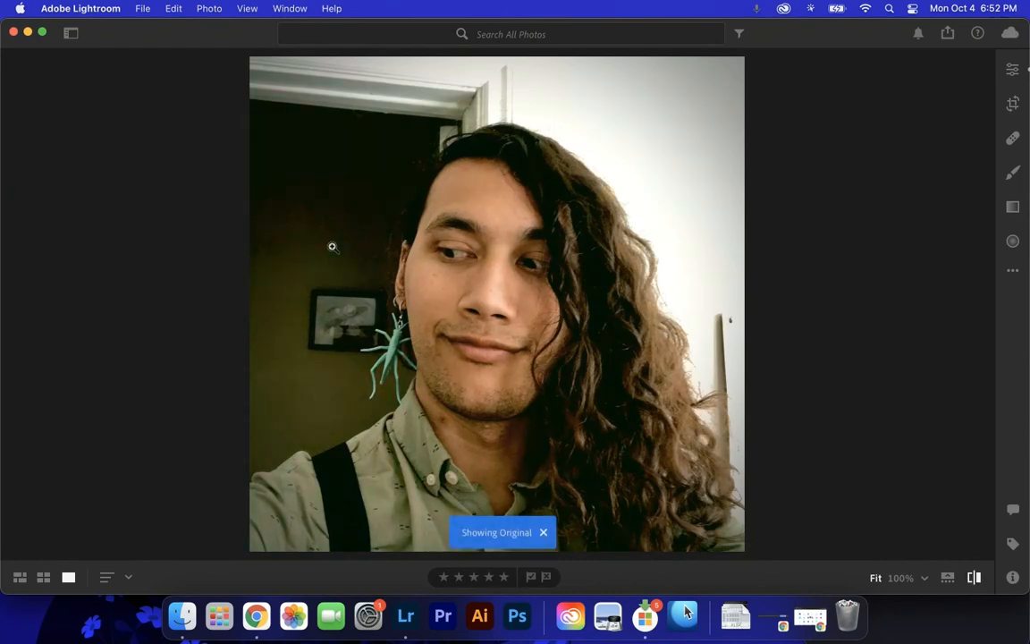
key(backslash)
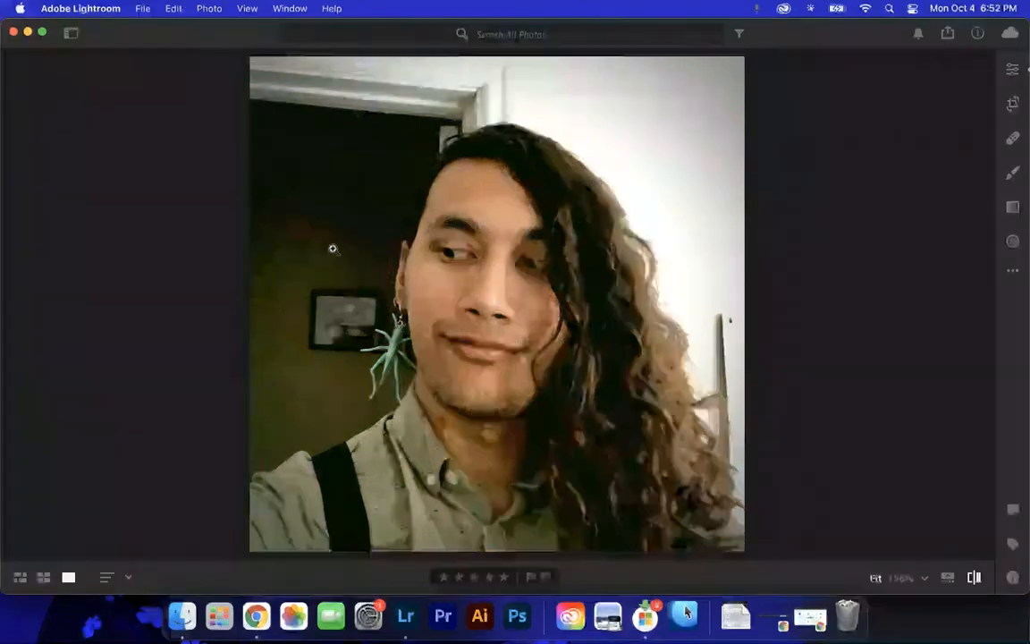
key(backslash)
Step: Flag the portrait as a pick and examine its original at 100% before restoring the edited view
key(p)
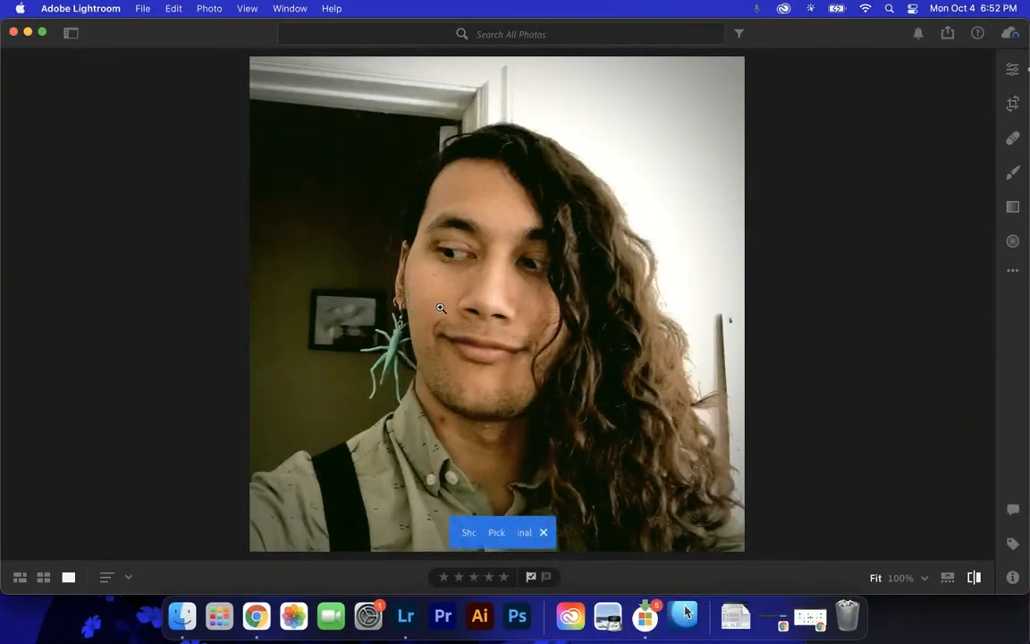
click(380, 274)
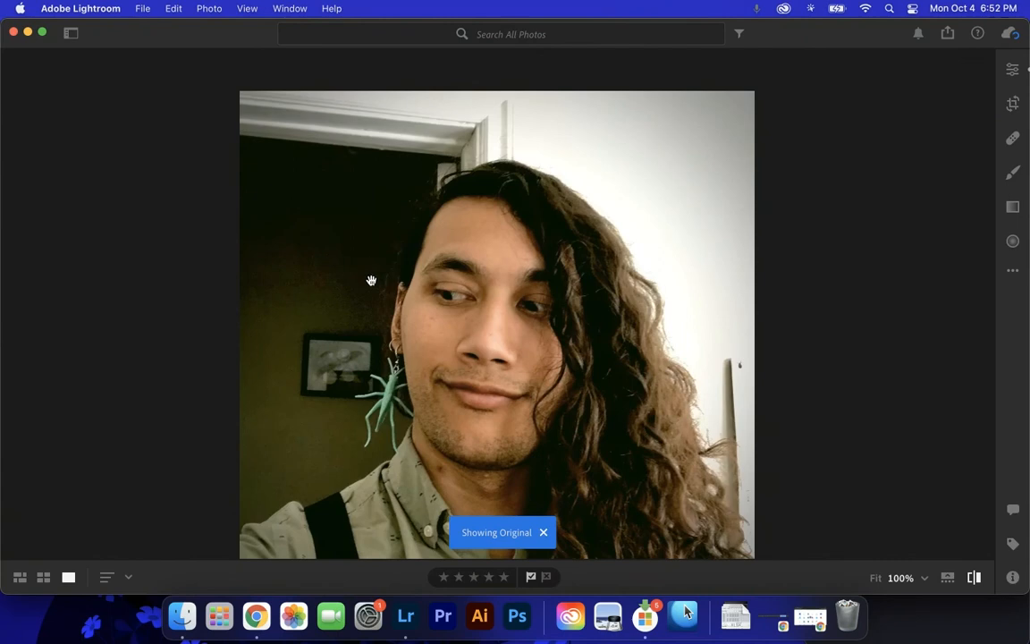
drag(353, 304, 444, 332)
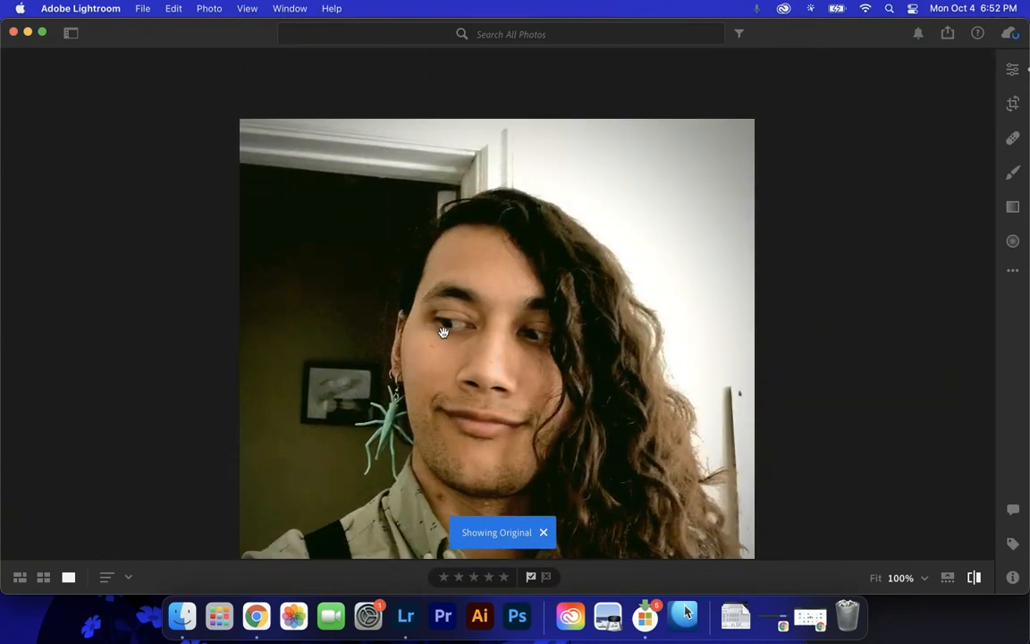
click(345, 313)
click(403, 407)
click(363, 367)
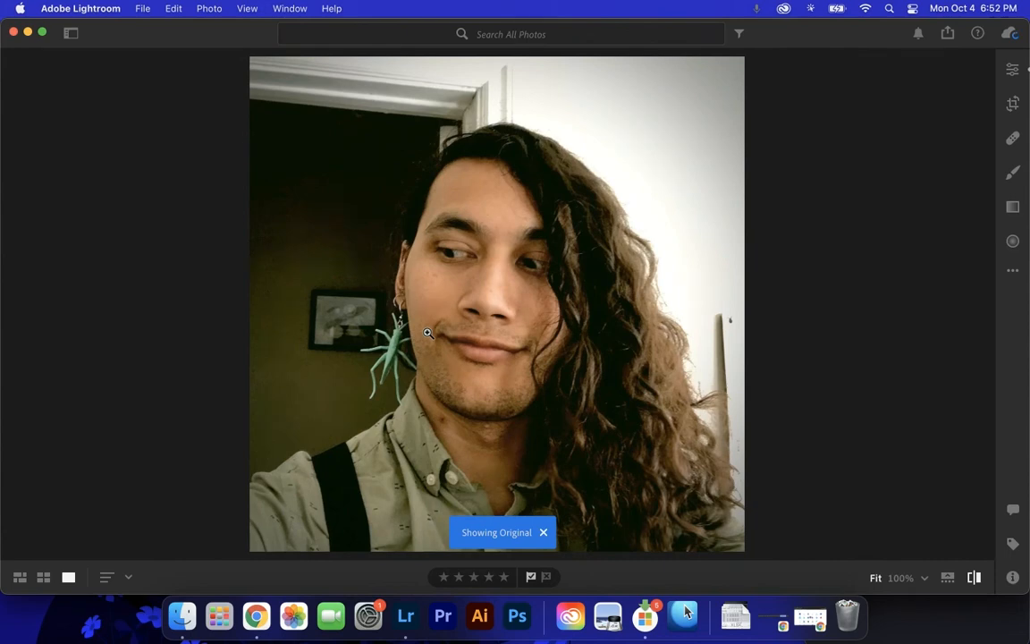
click(543, 532)
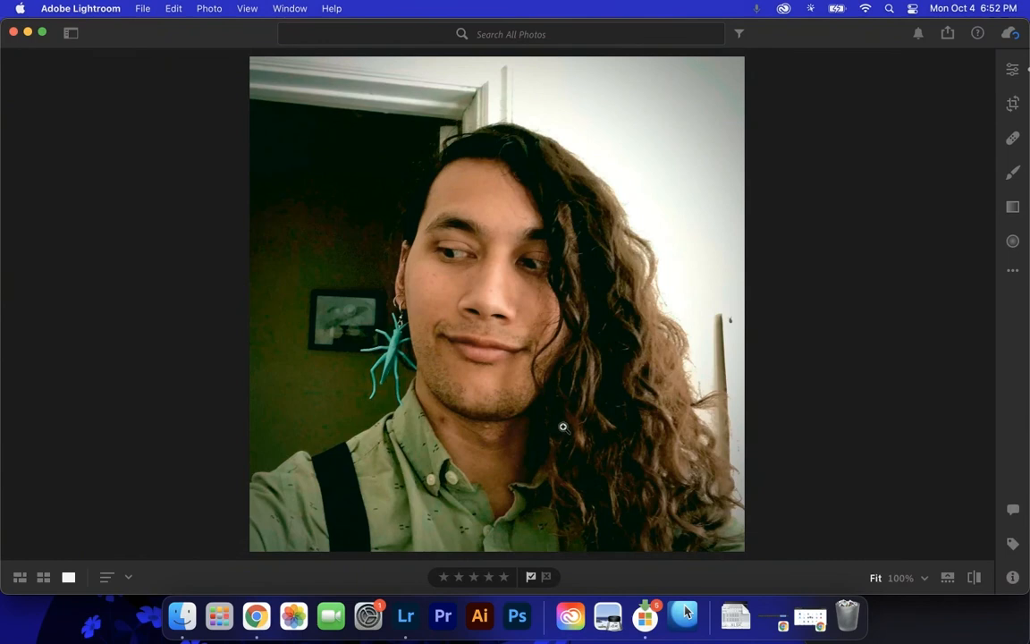